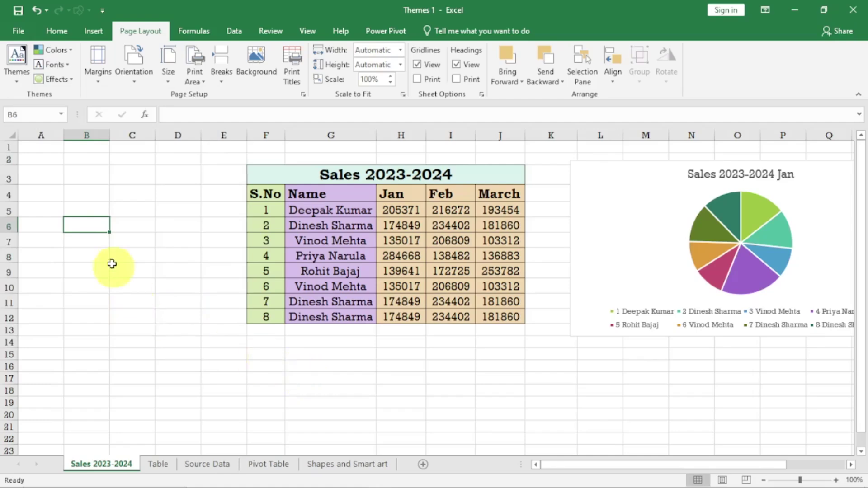
# Step: Apply the built-in Office theme to the workbook from the Themes gallery
pyautogui.click(19, 77)
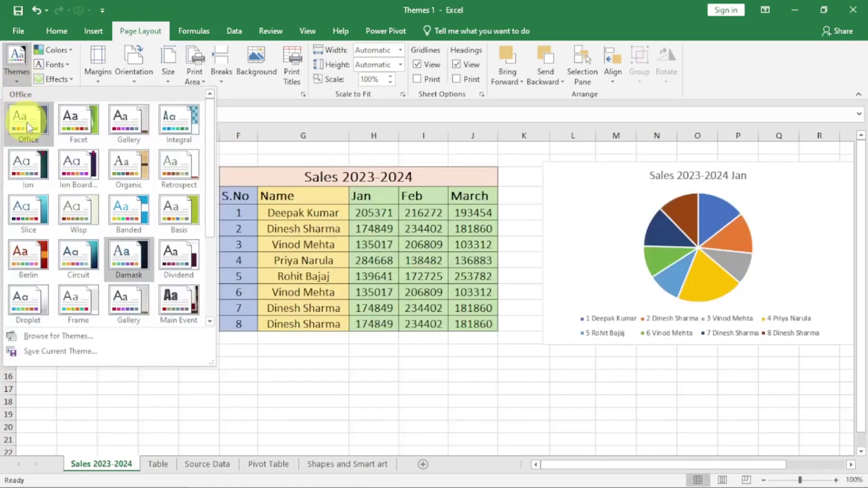
pyautogui.click(27, 120)
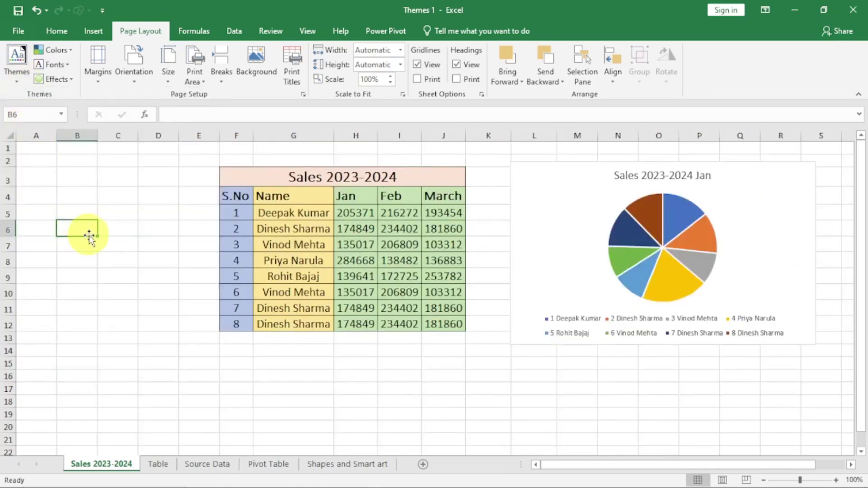
pyautogui.click(19, 81)
pyautogui.click(28, 123)
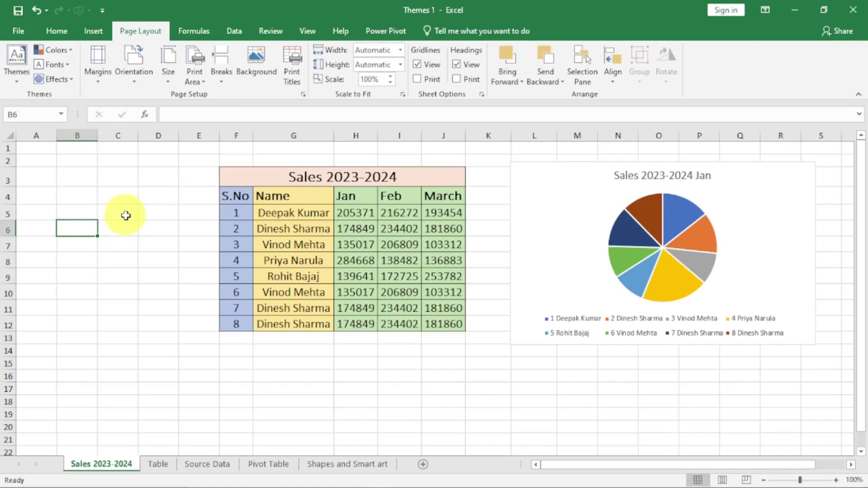
# Step: Switch the theme colours to the Red Violet set
pyautogui.click(73, 51)
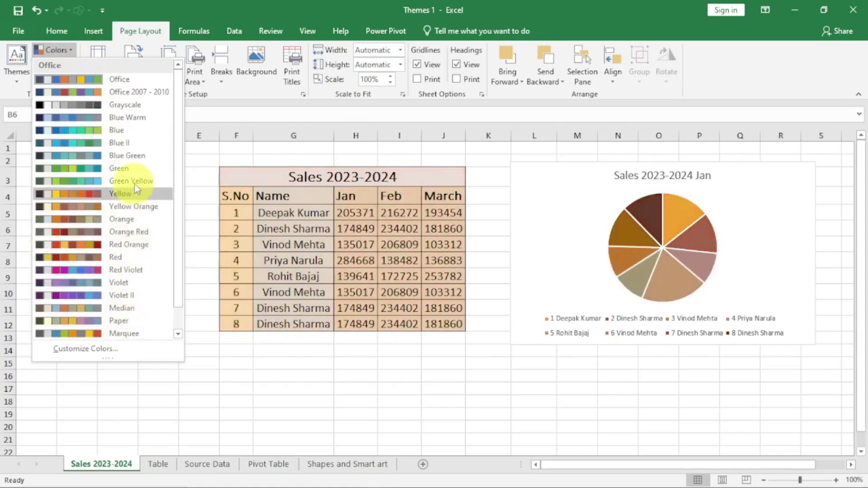
pyautogui.scroll(-2, 123, 262)
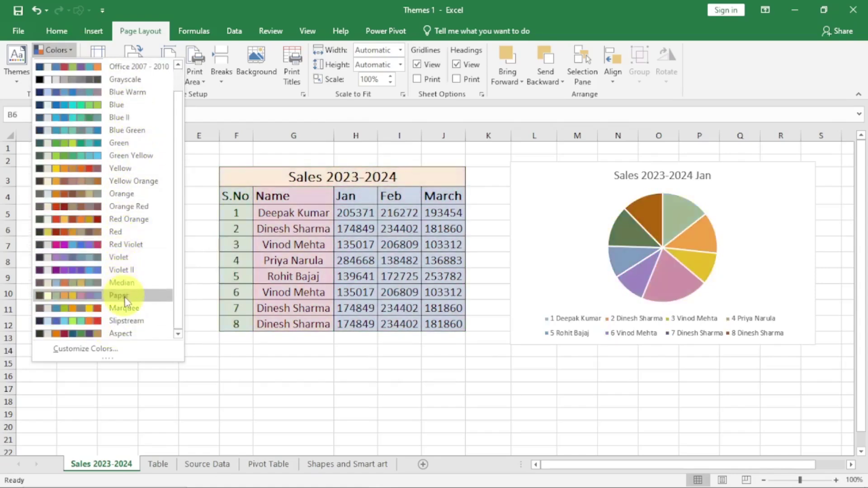
pyautogui.click(148, 245)
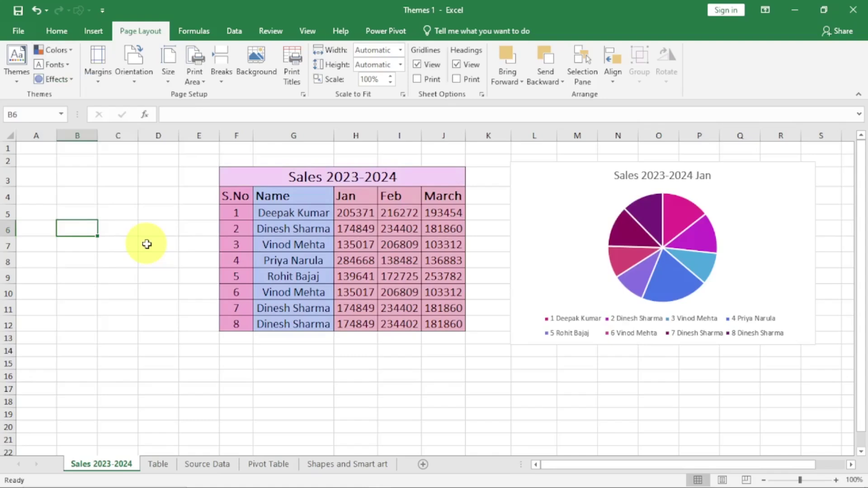
# Step: Browse the theme font pairs down to Gill Sans MT
pyautogui.click(72, 70)
pyautogui.scroll(-5, 111, 281)
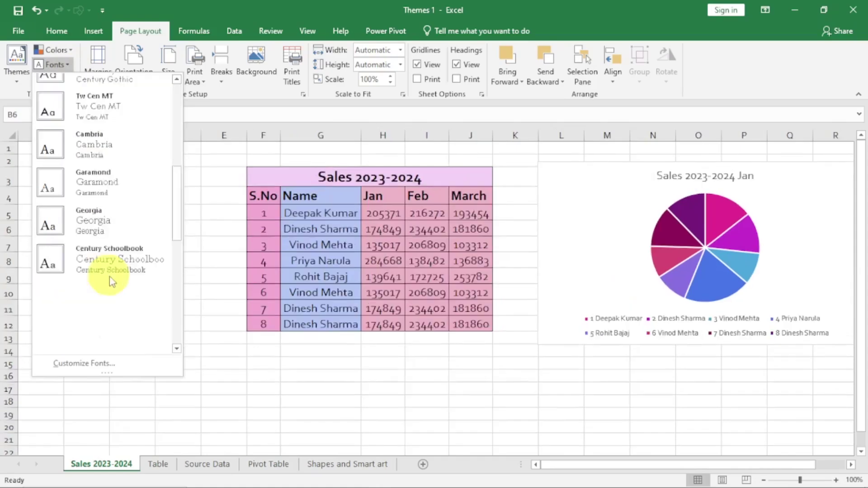
pyautogui.scroll(-5, 111, 281)
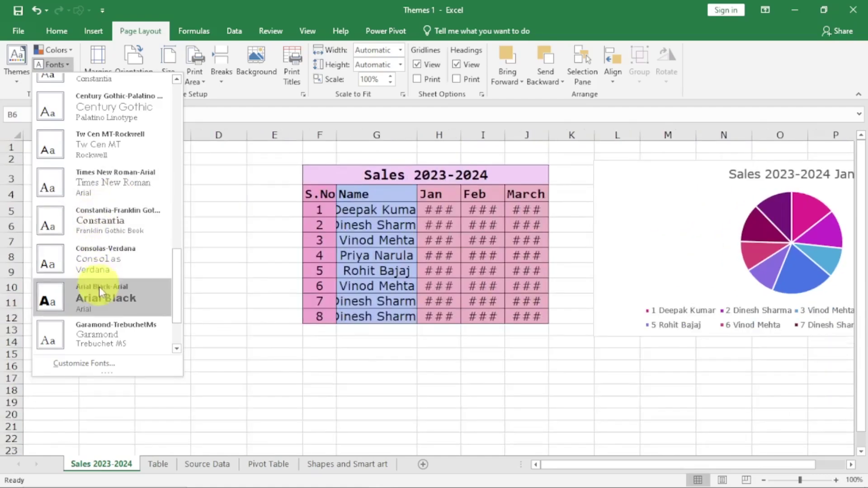
pyautogui.scroll(-2, 110, 254)
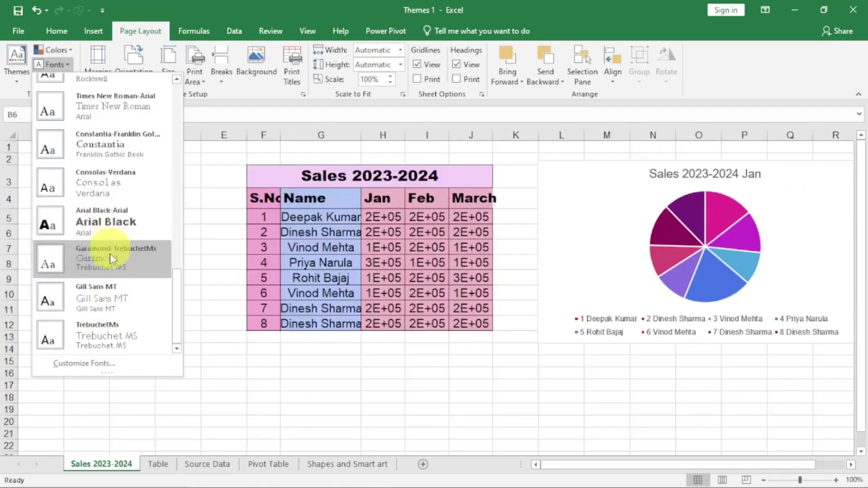
# Step: Apply the Gill Sans MT theme fonts and look over the Home tab fill colours
pyautogui.click(107, 297)
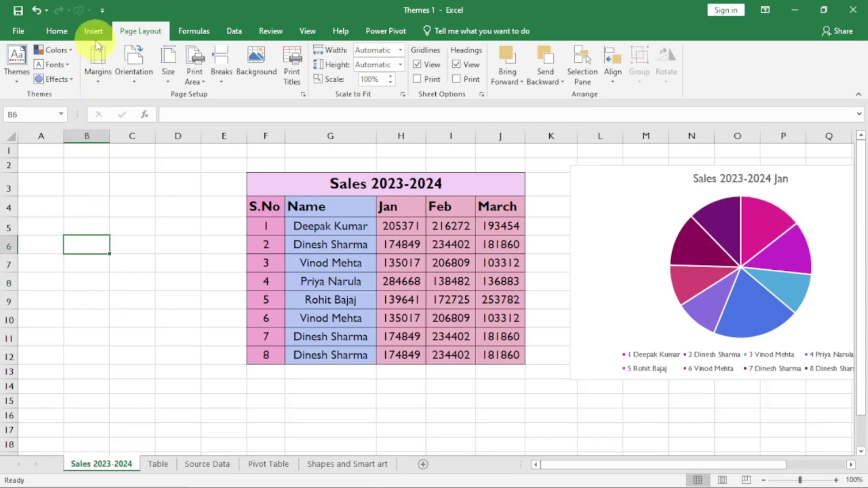
pyautogui.click(58, 32)
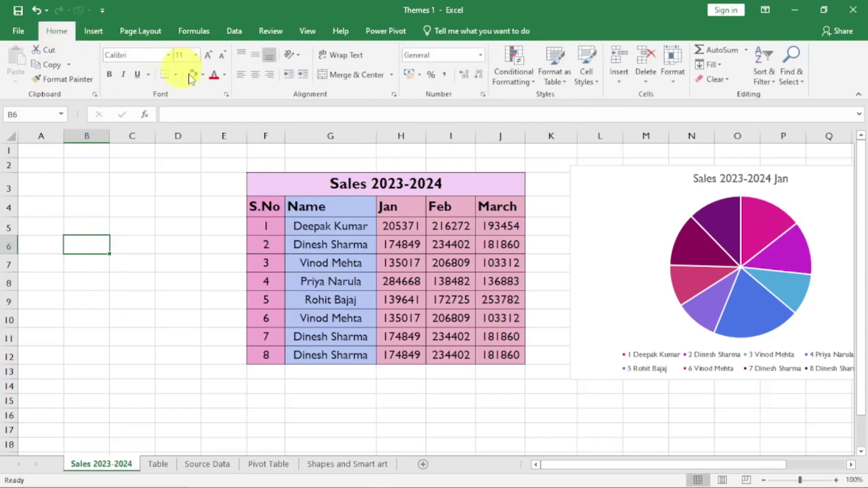
pyautogui.click(203, 75)
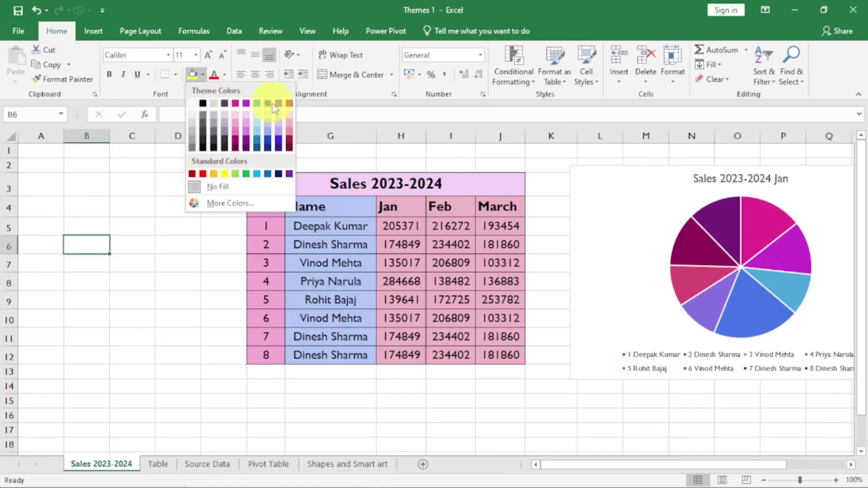
pyautogui.click(156, 186)
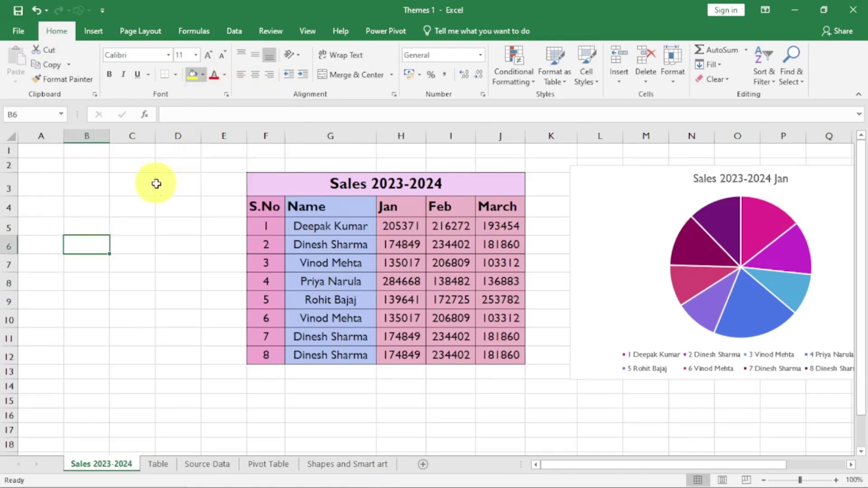
# Step: Confirm the Home font list shows Gill Sans MT, then go to the Shapes and Smart art sheet
pyautogui.click(294, 225)
pyautogui.click(132, 229)
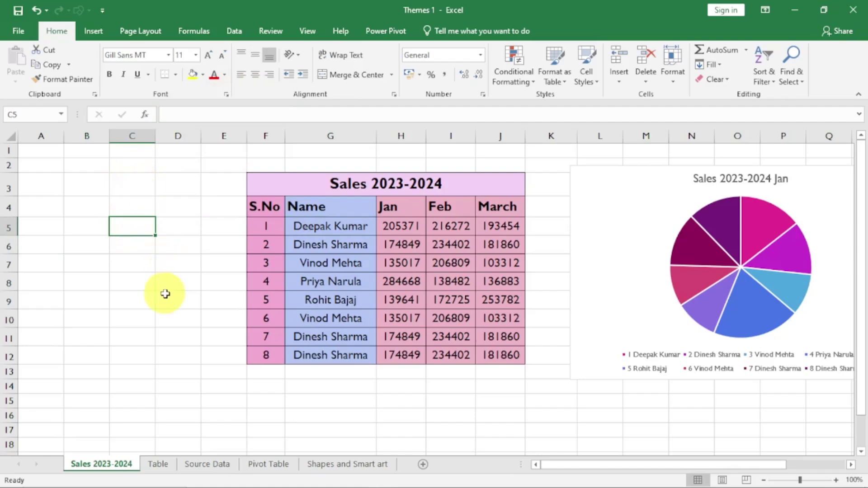
pyautogui.click(168, 55)
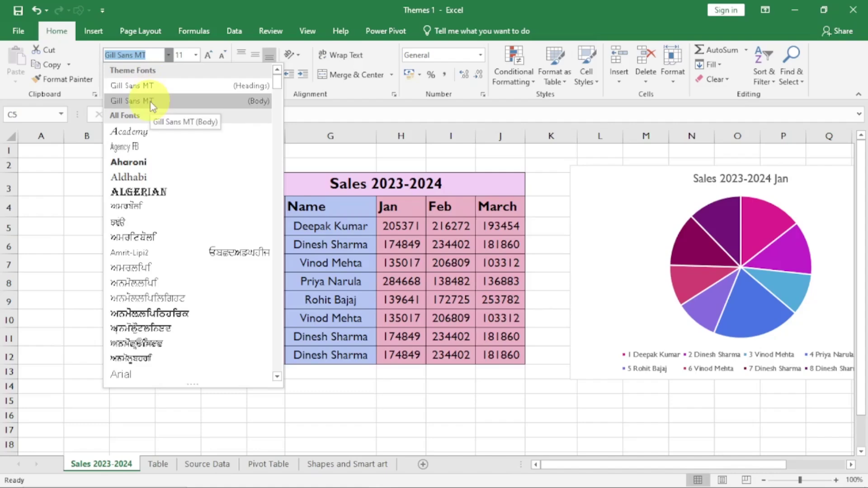
pyautogui.click(73, 217)
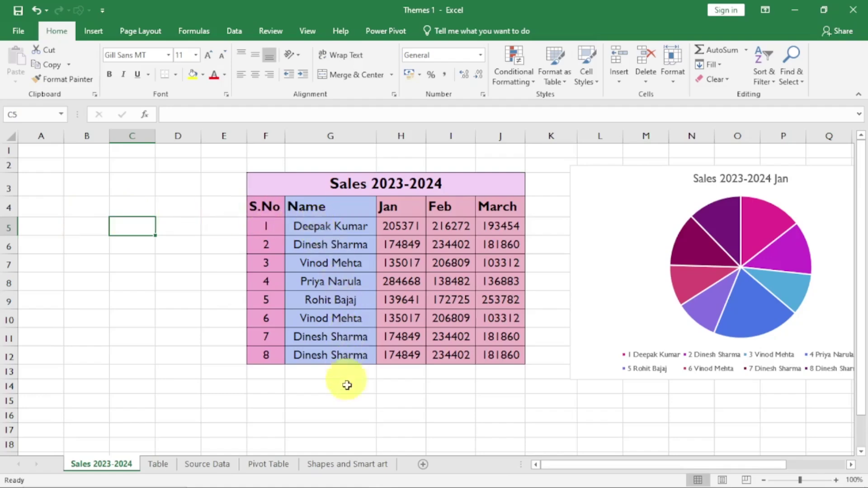
pyautogui.click(362, 466)
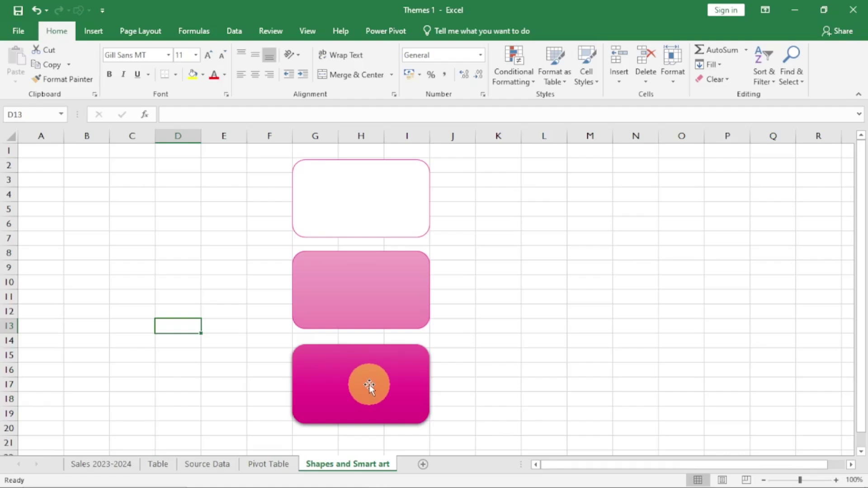
# Step: Apply Glow Edge theme effects to the rounded rectangles, then return to Sales 2023-2024
pyautogui.click(144, 33)
pyautogui.click(73, 82)
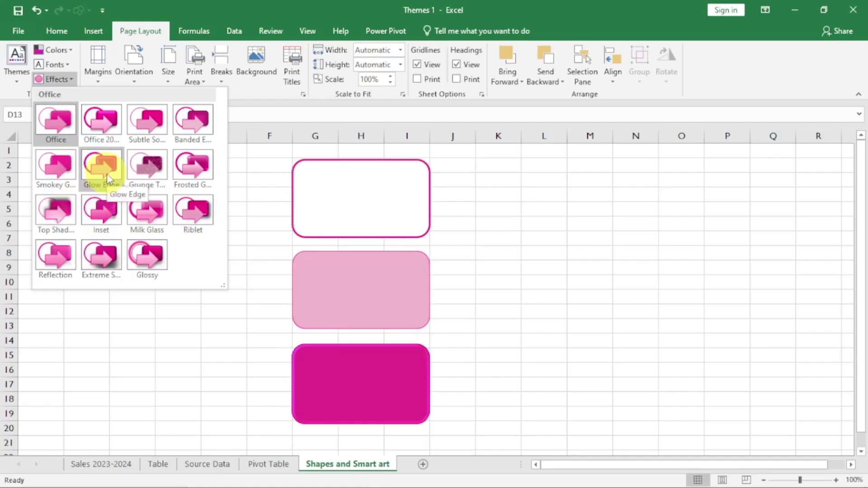
pyautogui.click(107, 175)
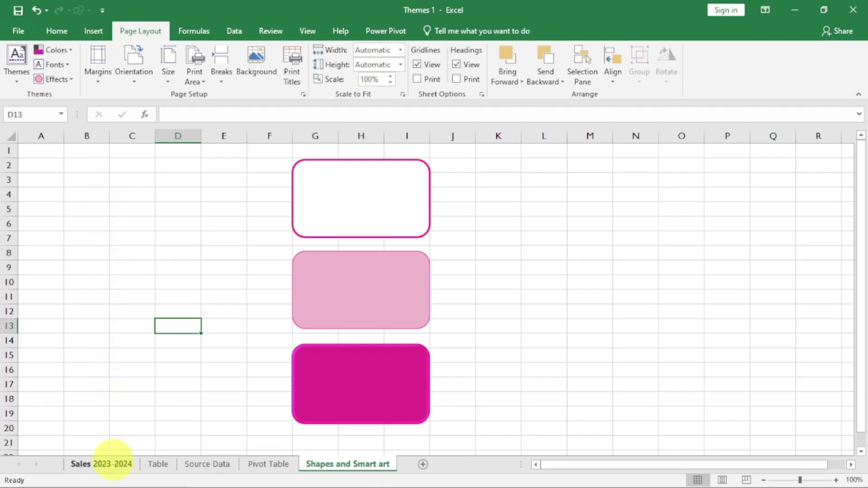
pyautogui.click(101, 465)
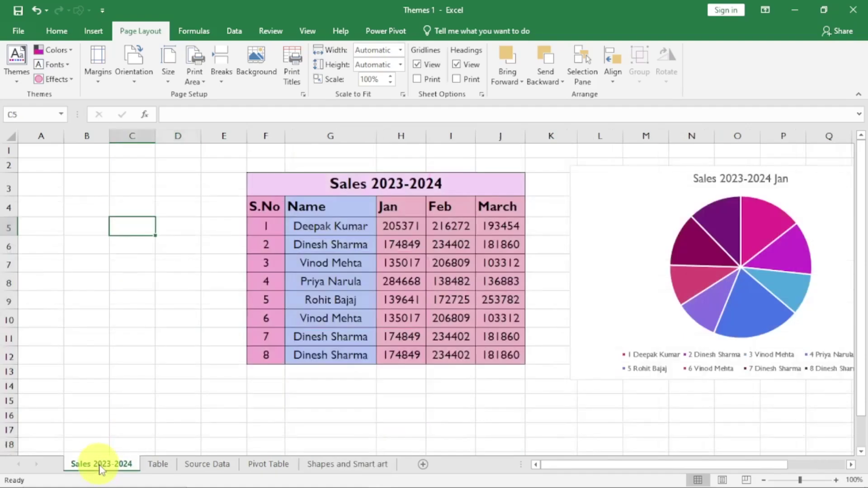
# Step: Save the current theme as Theme1 in the Document Themes folder
pyautogui.click(20, 84)
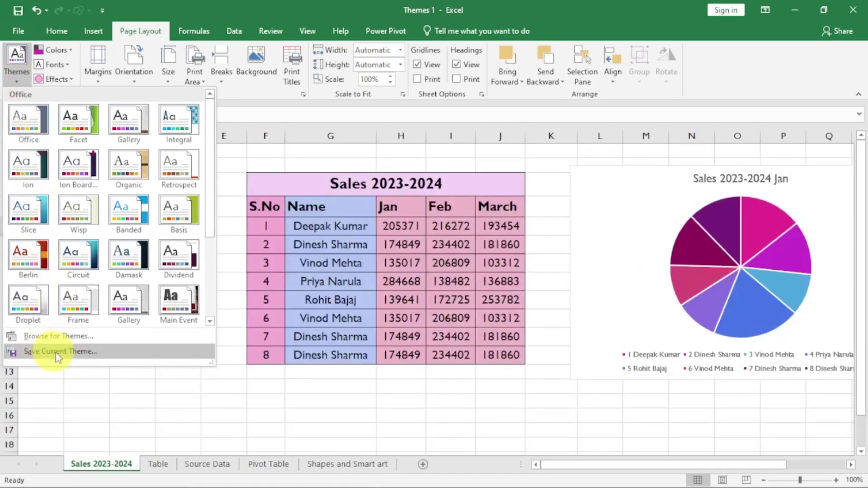
pyautogui.click(83, 357)
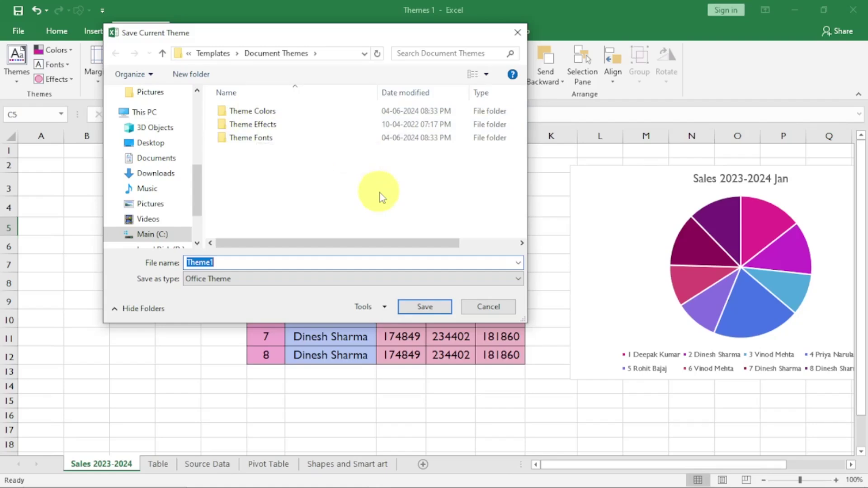
pyautogui.click(230, 265)
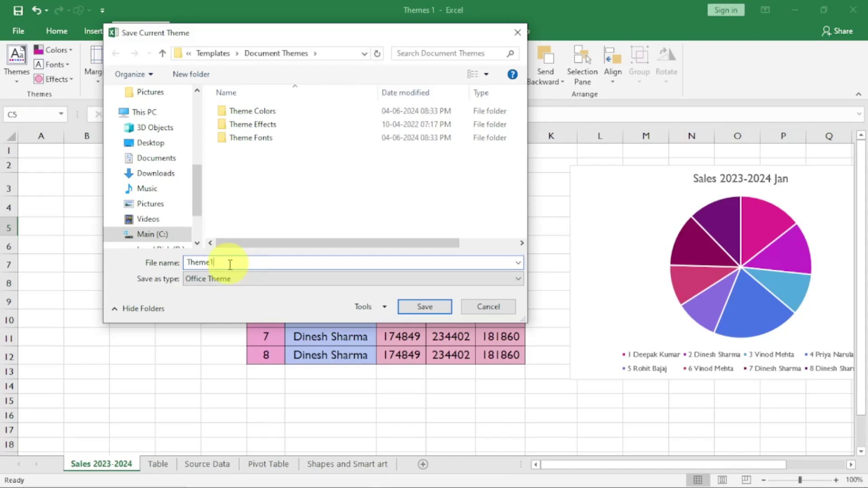
pyautogui.click(438, 312)
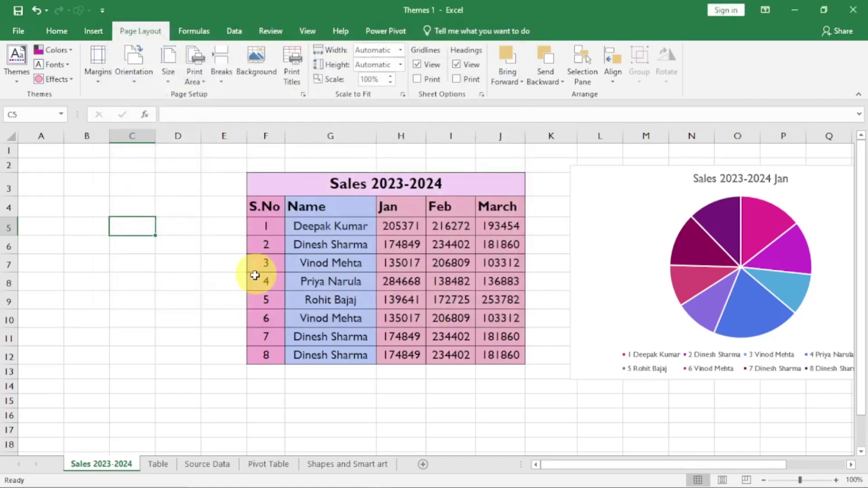
# Step: Try the built-in Wisp theme on the workbook for comparison
pyautogui.click(196, 279)
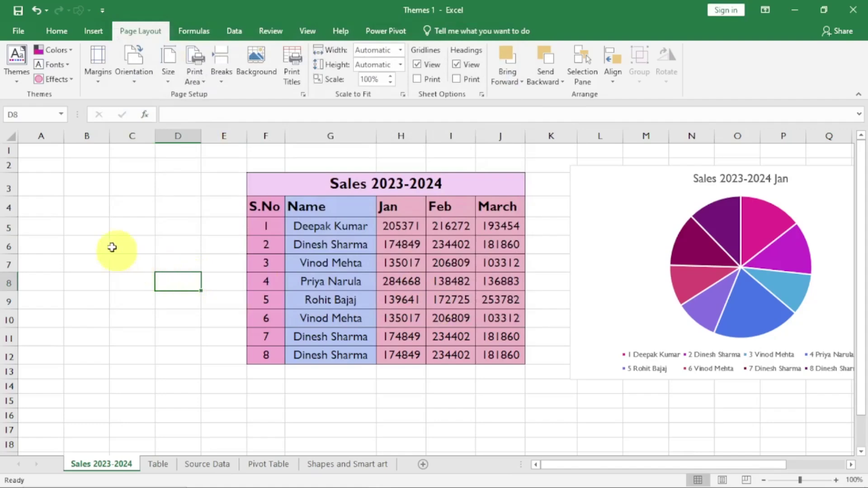
pyautogui.click(18, 85)
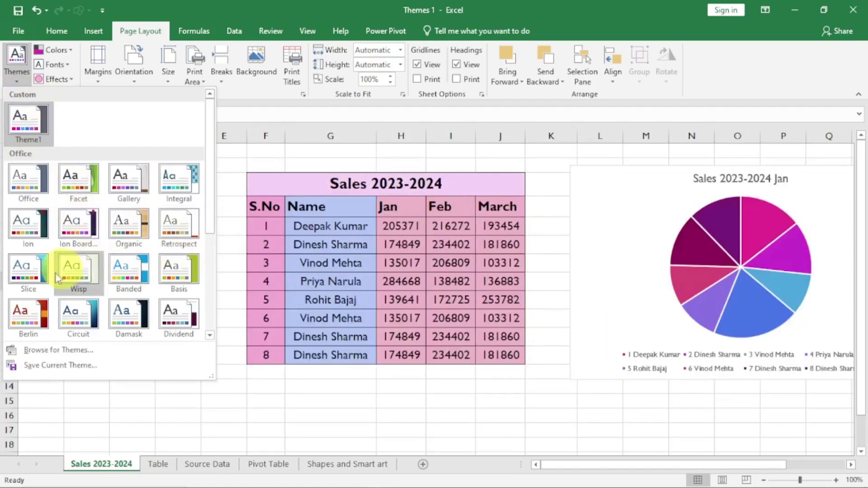
pyautogui.click(89, 276)
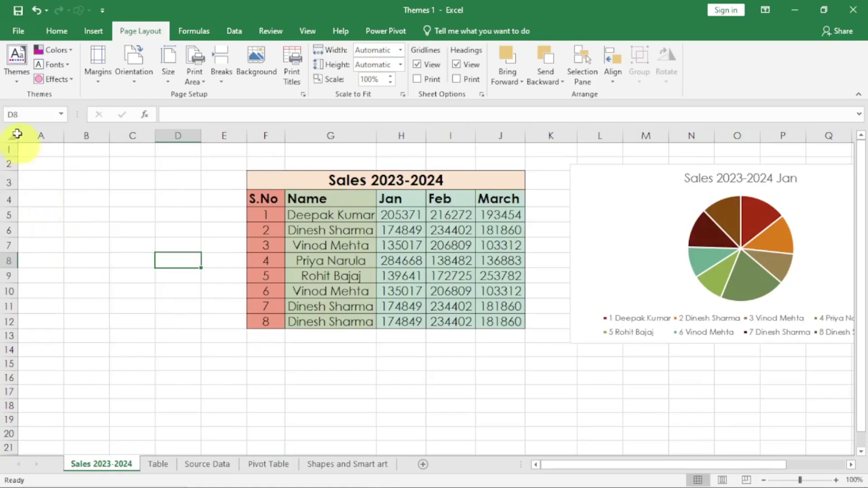
# Step: Reapply the custom Theme1 and bring up its options in the Themes gallery
pyautogui.click(20, 85)
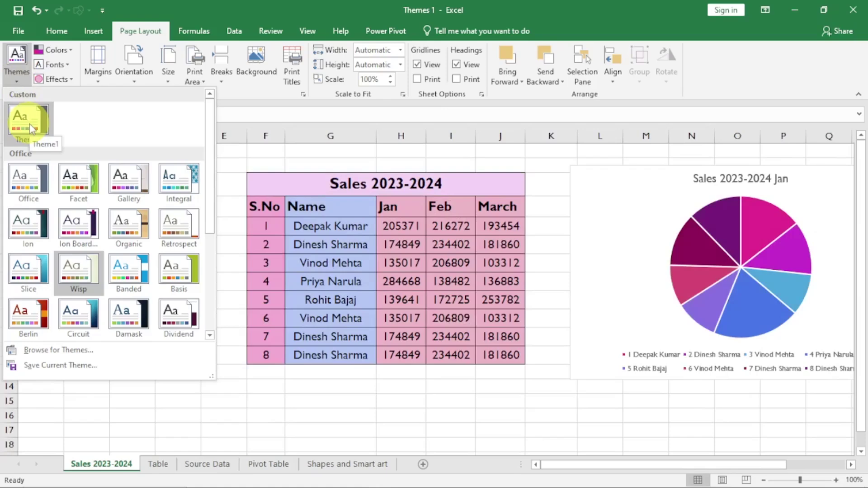
pyautogui.click(31, 127)
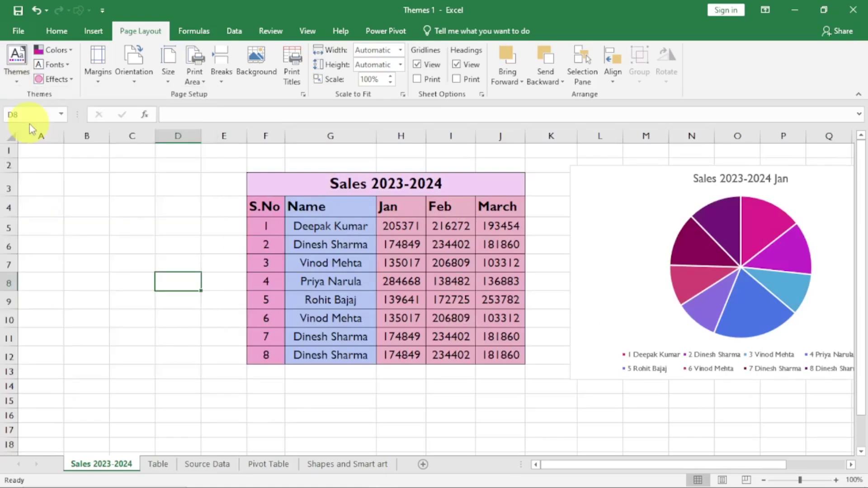
pyautogui.click(16, 81)
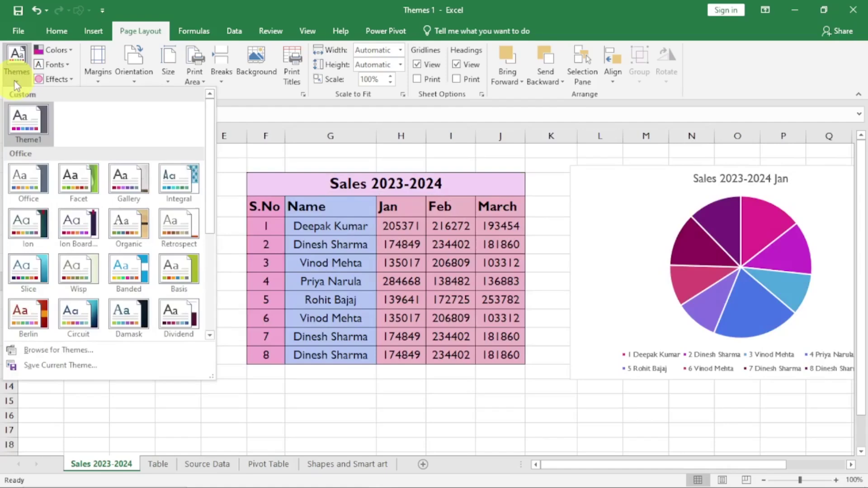
pyautogui.rightClick(28, 126)
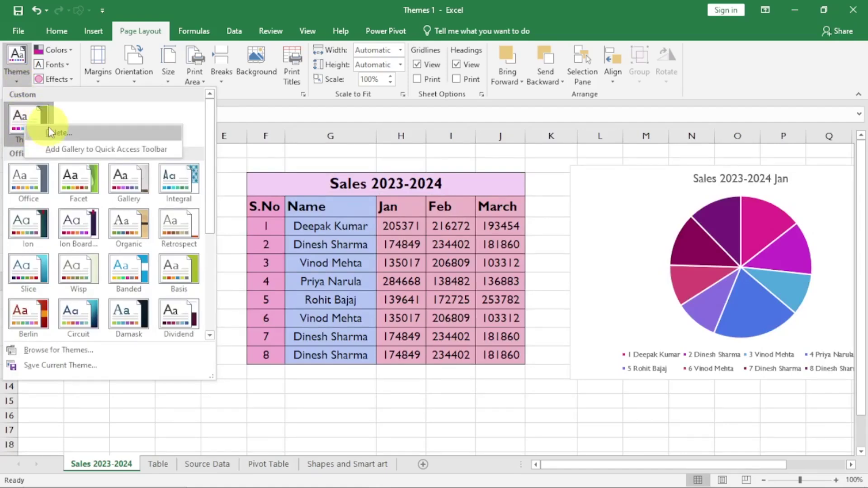
# Step: Delete the custom Theme1 and check it no longer appears in the Themes gallery
pyautogui.click(50, 132)
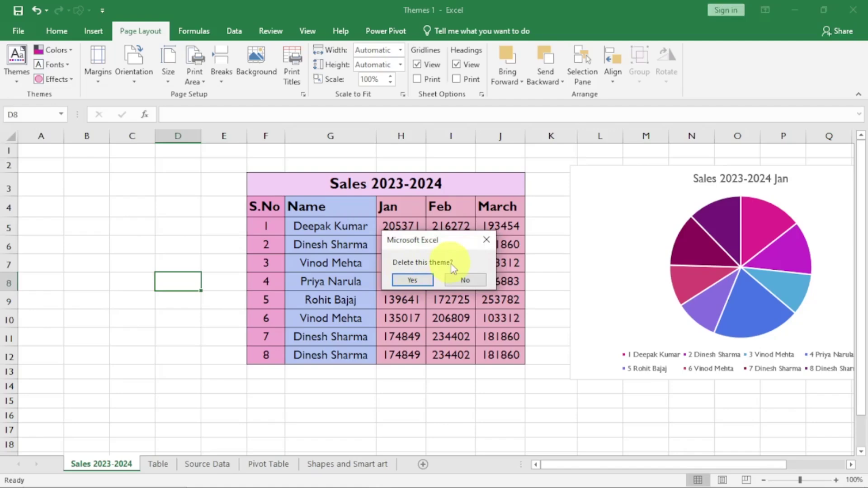
pyautogui.click(418, 282)
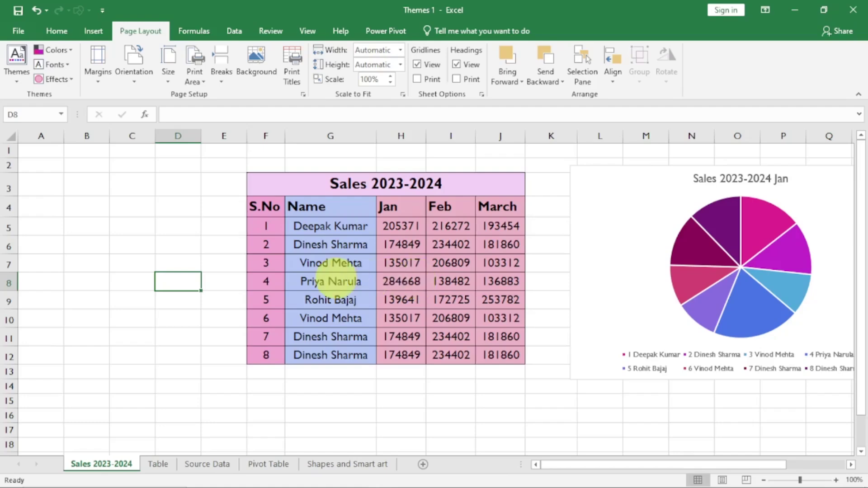
pyautogui.click(20, 85)
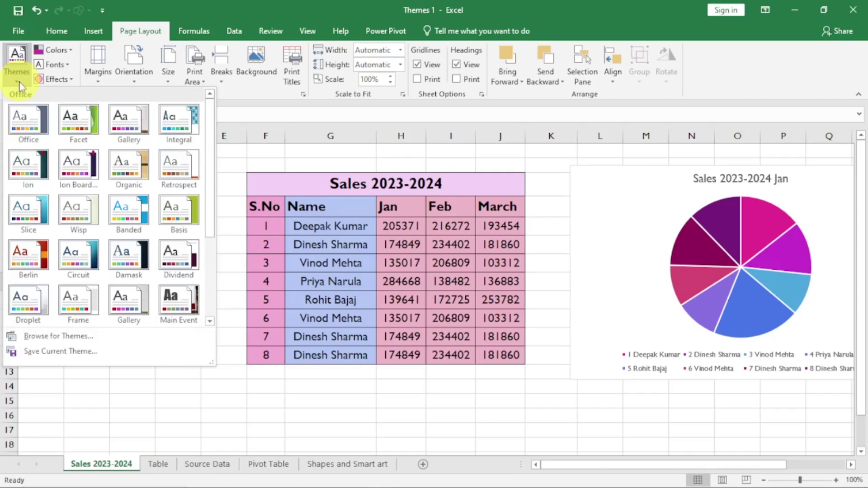
# Step: Switch to Yellow Orange colours, Consolas-Verdana fonts and Glossy effects
pyautogui.click(19, 81)
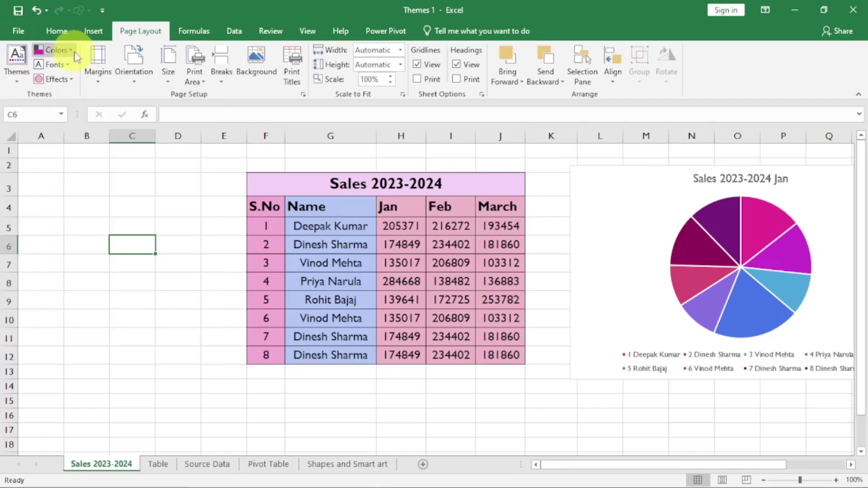
pyautogui.click(75, 52)
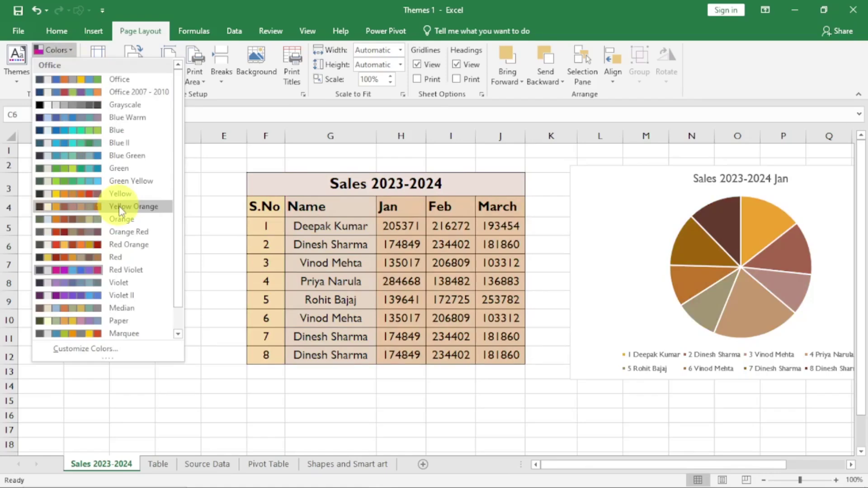
pyautogui.click(120, 208)
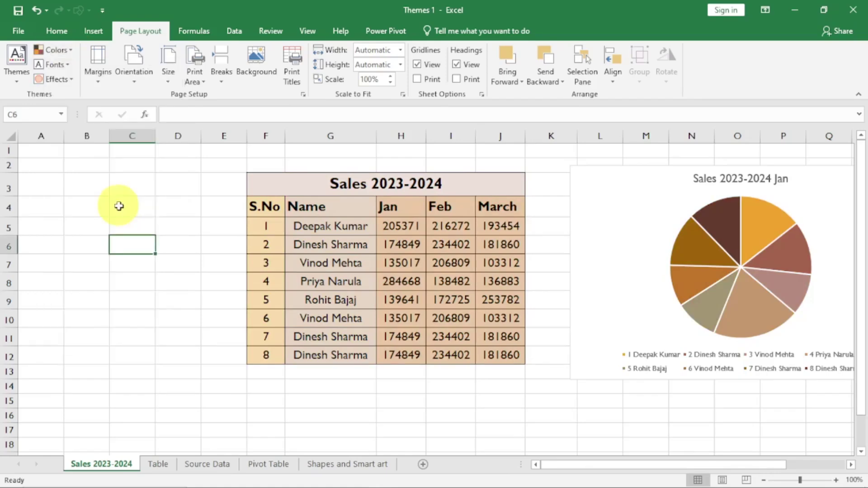
pyautogui.click(69, 67)
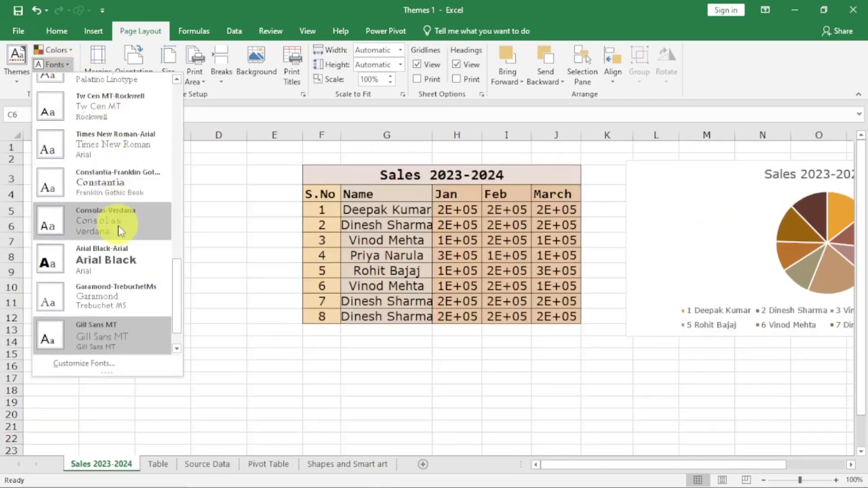
pyautogui.click(118, 226)
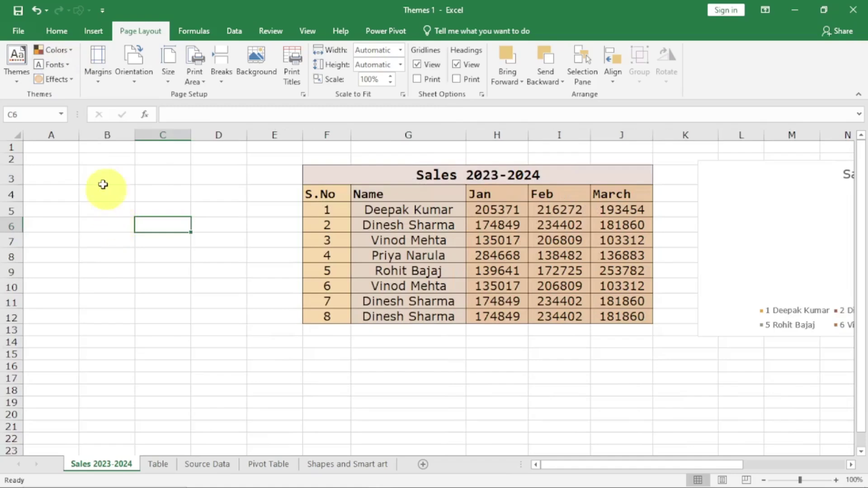
pyautogui.click(71, 80)
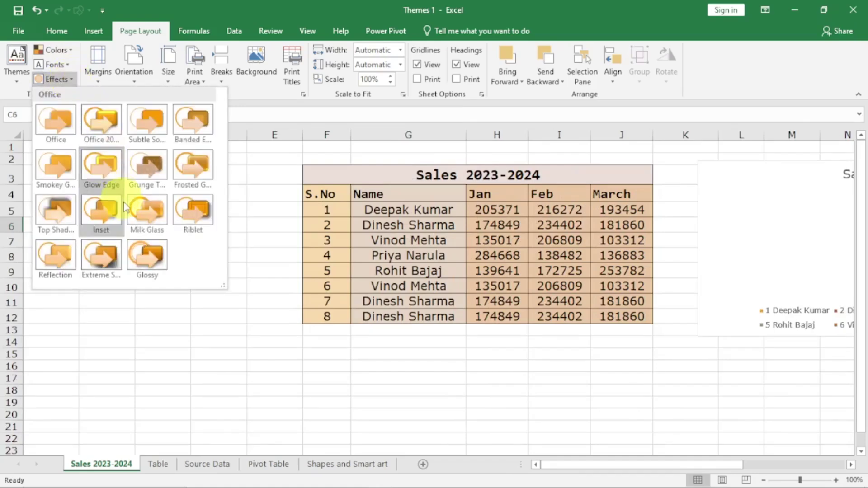
pyautogui.click(135, 256)
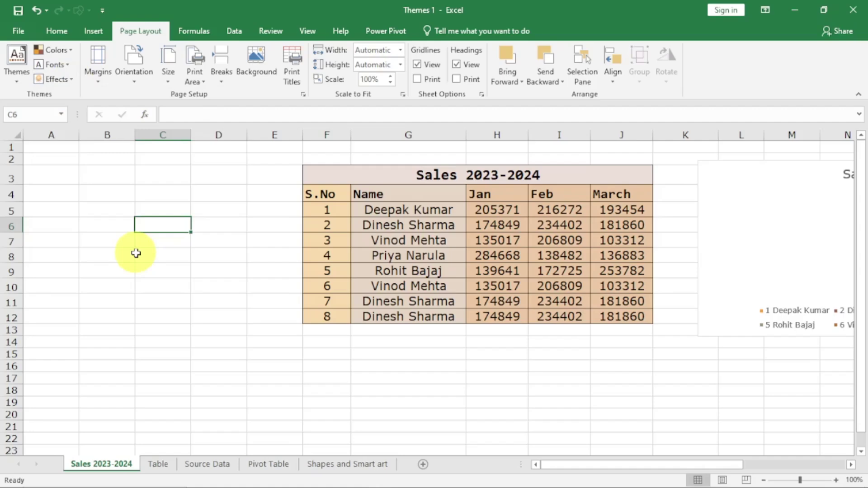
pyautogui.click(19, 82)
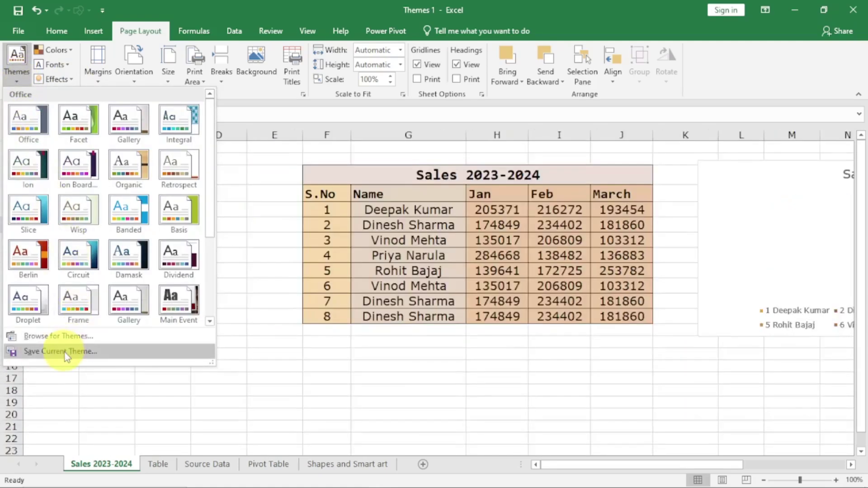
# Step: Save the current theme as Theme1 on the Desktop
pyautogui.click(64, 352)
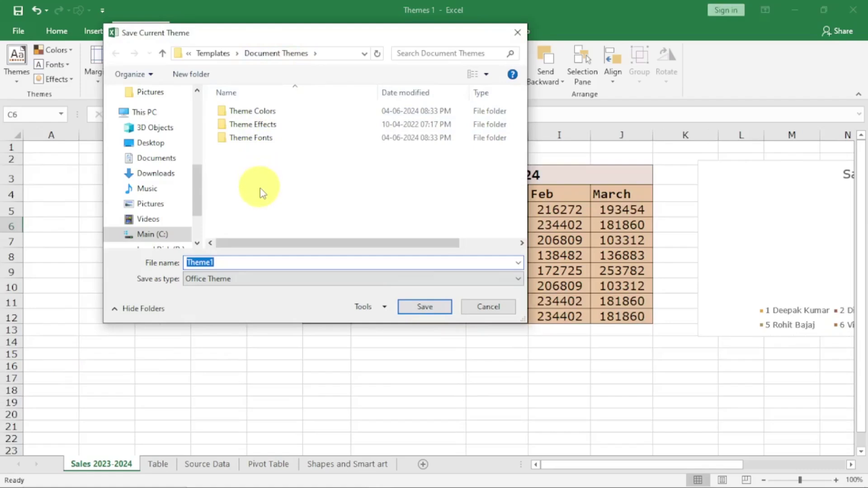
pyautogui.click(233, 265)
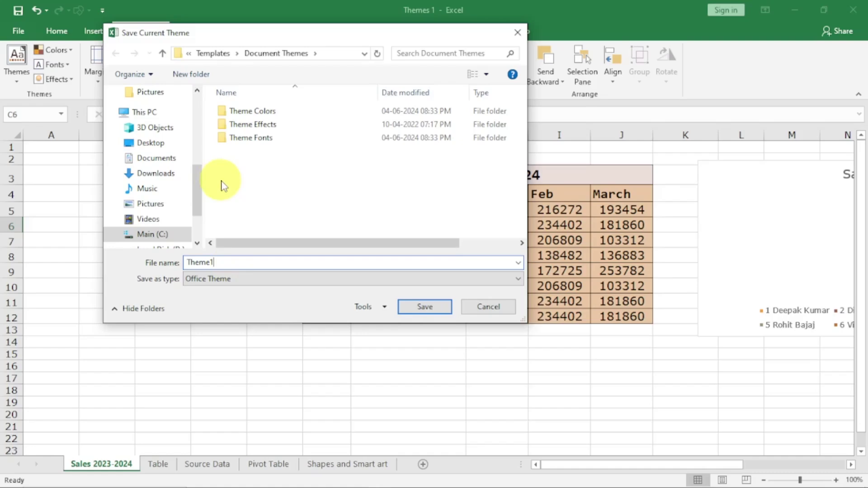
pyautogui.moveTo(198, 188); pyautogui.dragTo(197, 105)
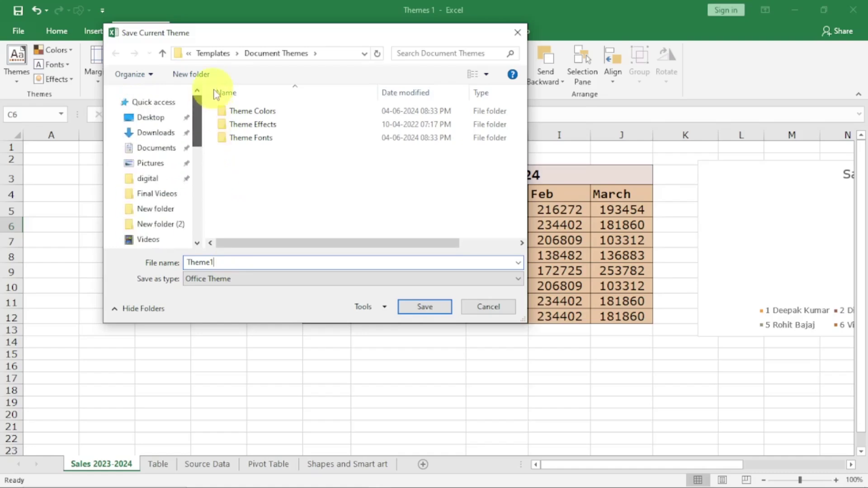
pyautogui.click(153, 120)
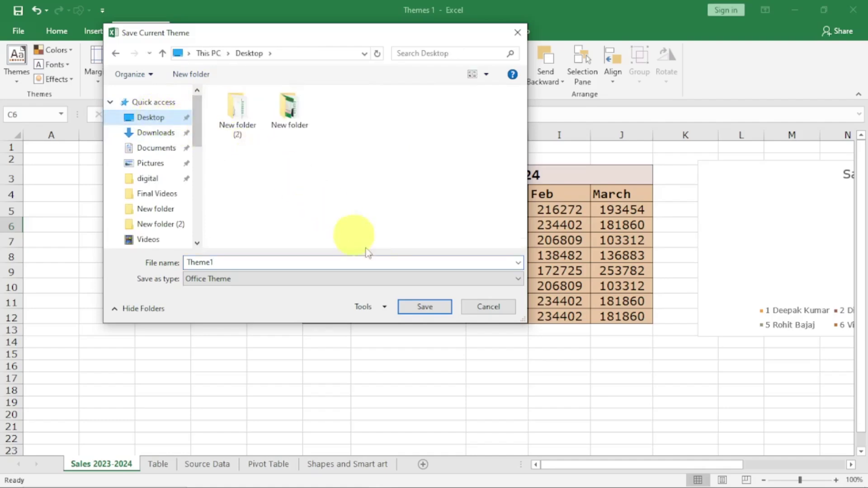
pyautogui.click(421, 309)
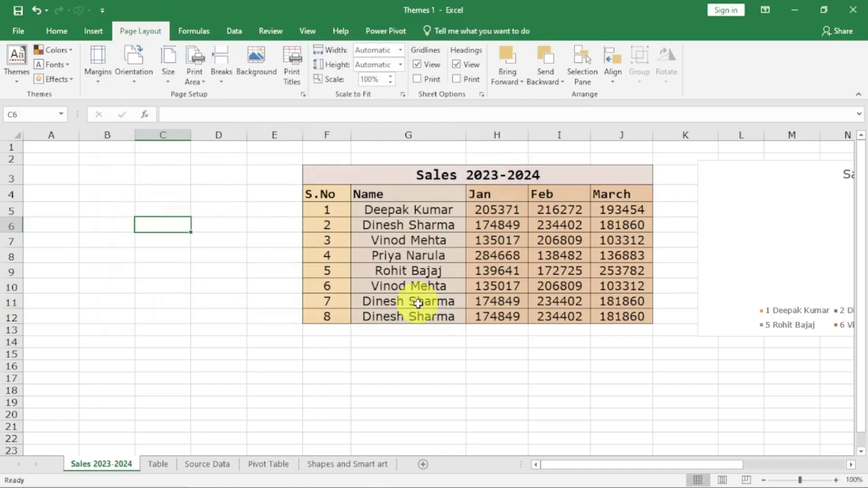
# Step: Confirm on the desktop that Theme1 is a 33.6 KB .thmx Office theme file, then return to Excel
pyautogui.click(795, 10)
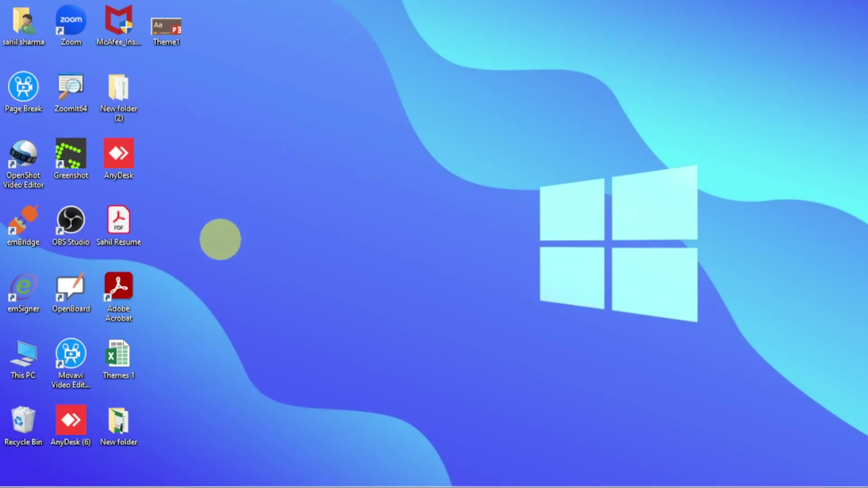
pyautogui.rightClick(165, 27)
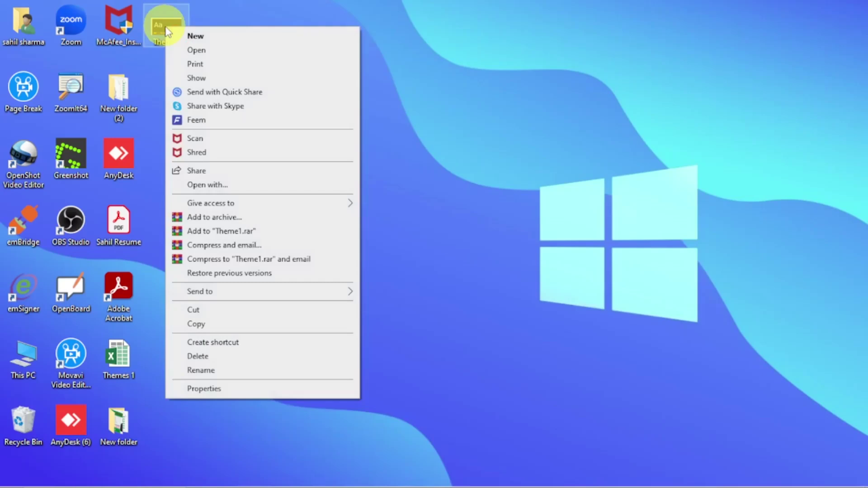
pyautogui.click(210, 388)
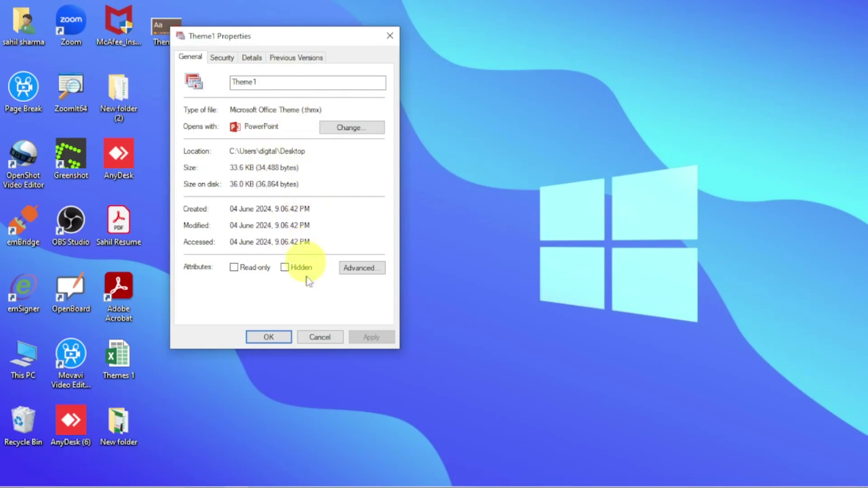
pyautogui.click(322, 343)
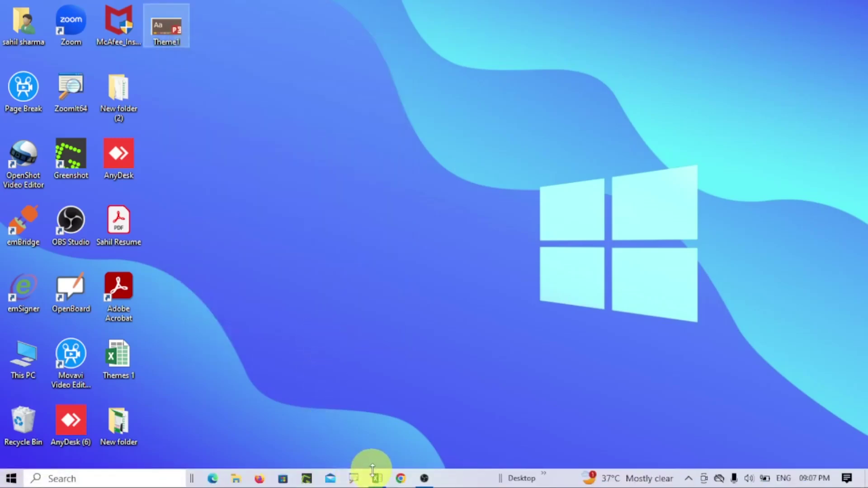
pyautogui.click(376, 480)
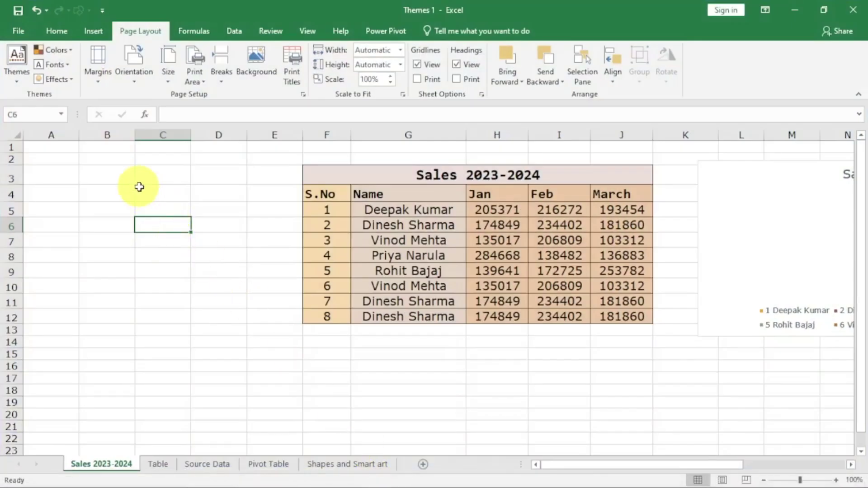
# Step: Switch the workbook back to the built-in Office theme
pyautogui.click(15, 77)
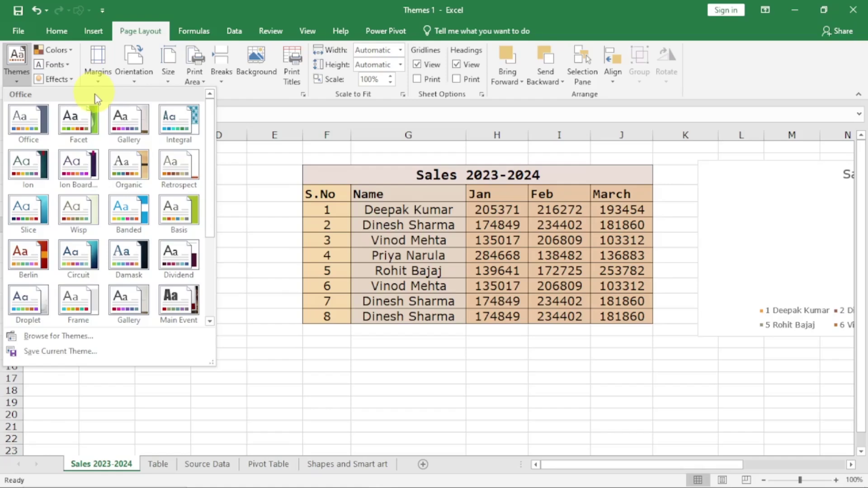
pyautogui.click(280, 202)
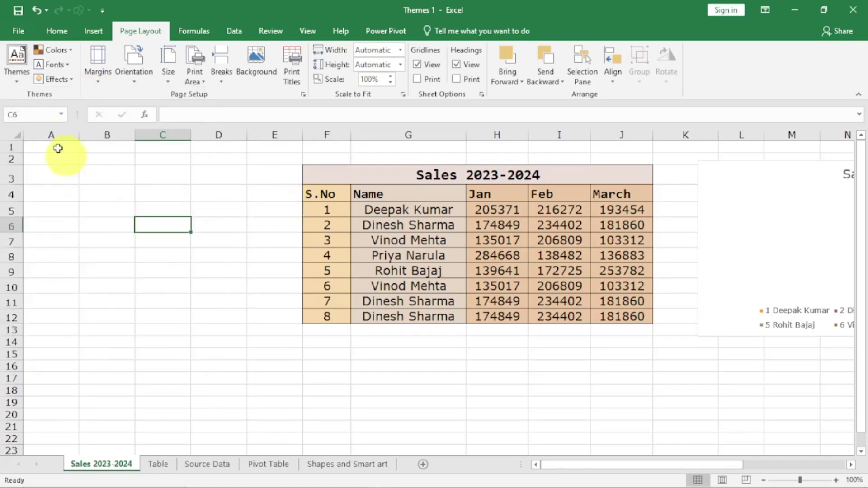
pyautogui.click(17, 75)
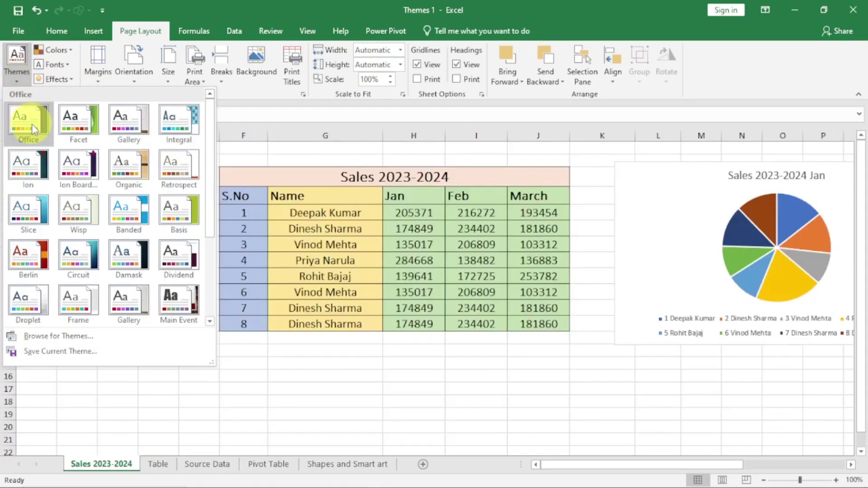
pyautogui.click(34, 128)
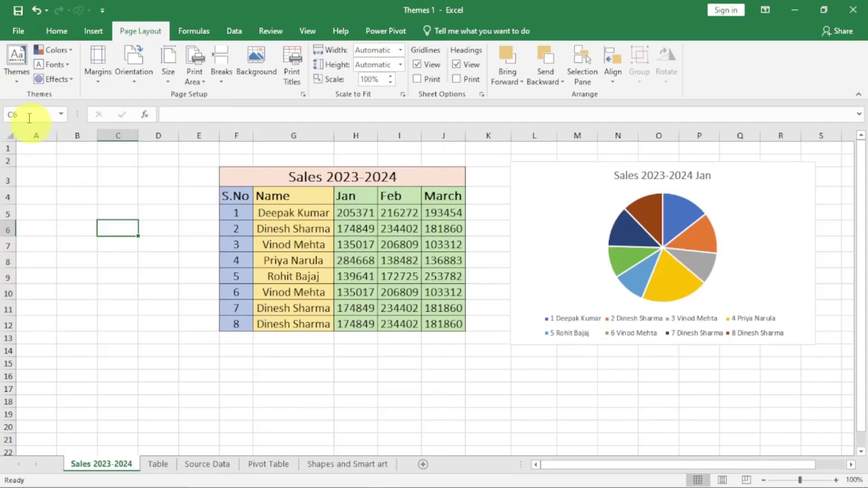
pyautogui.click(16, 68)
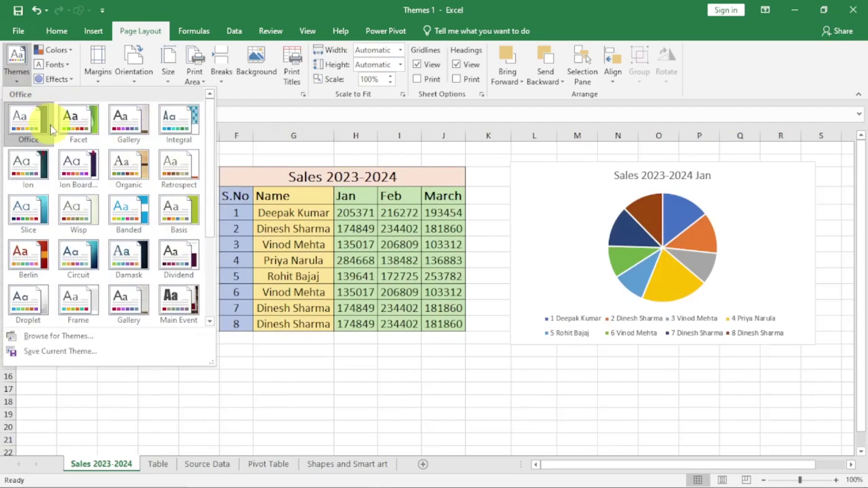
# Step: Apply the saved Theme1 theme file from the Desktop to the workbook
pyautogui.click(74, 339)
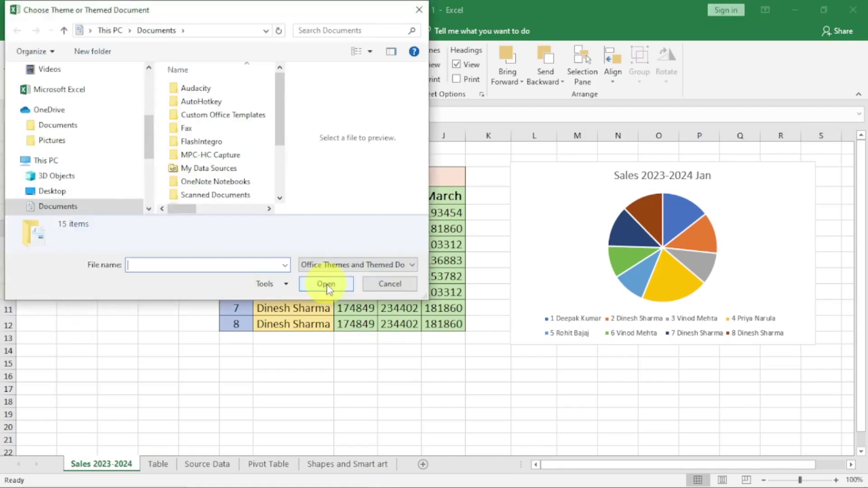
pyautogui.scroll(5, 77, 130)
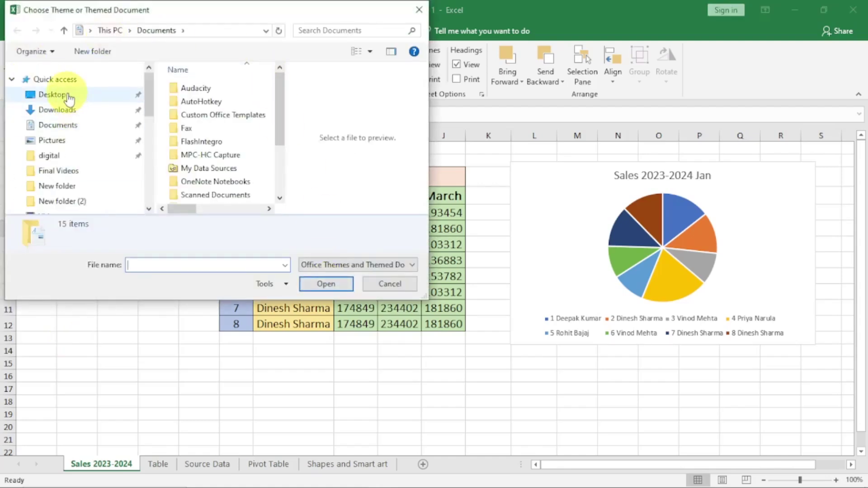
pyautogui.click(69, 96)
pyautogui.click(257, 93)
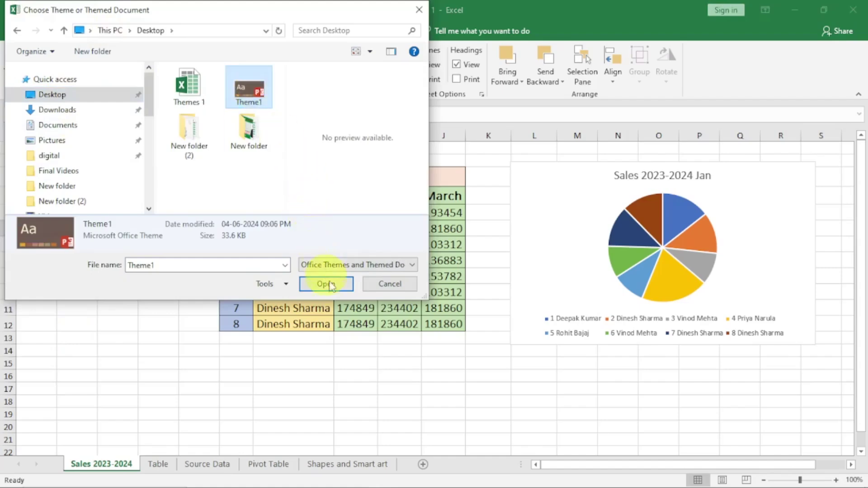
pyautogui.click(326, 284)
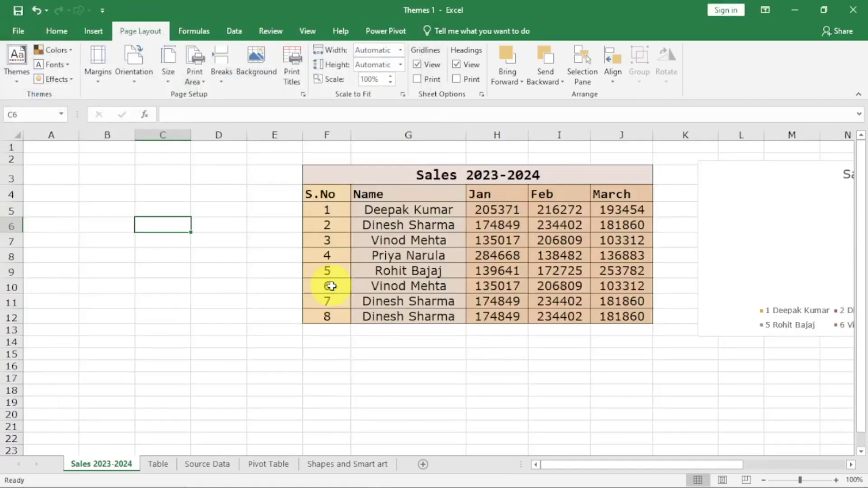
# Step: Check the Shapes and Smart art and Pivot Table sheets, then return to Sales 2023-2024
pyautogui.moveTo(667, 466); pyautogui.dragTo(733, 468)
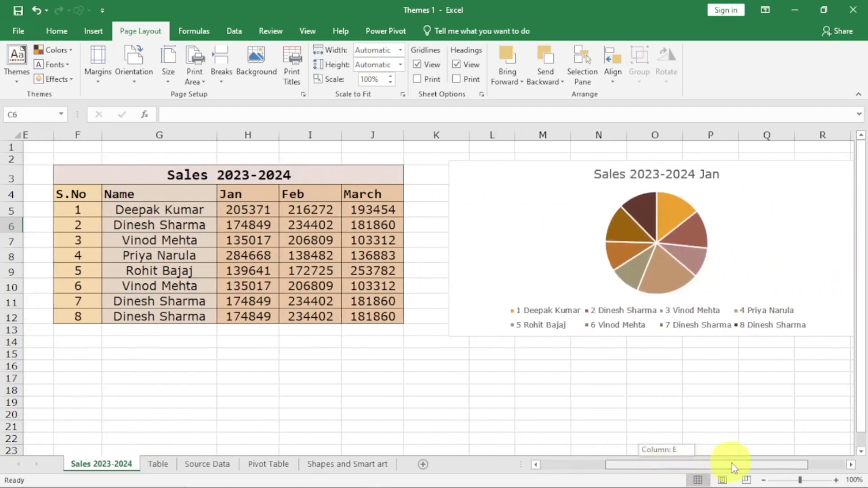
pyautogui.click(347, 464)
pyautogui.click(268, 464)
pyautogui.click(240, 466)
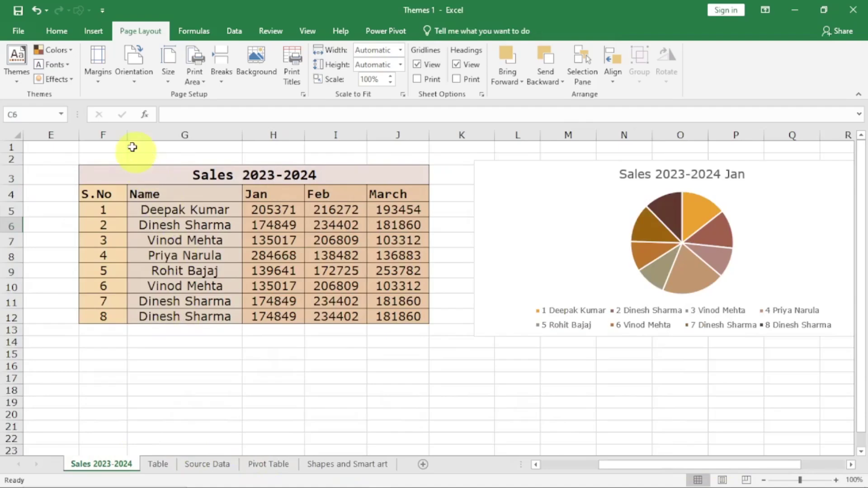
pyautogui.click(17, 73)
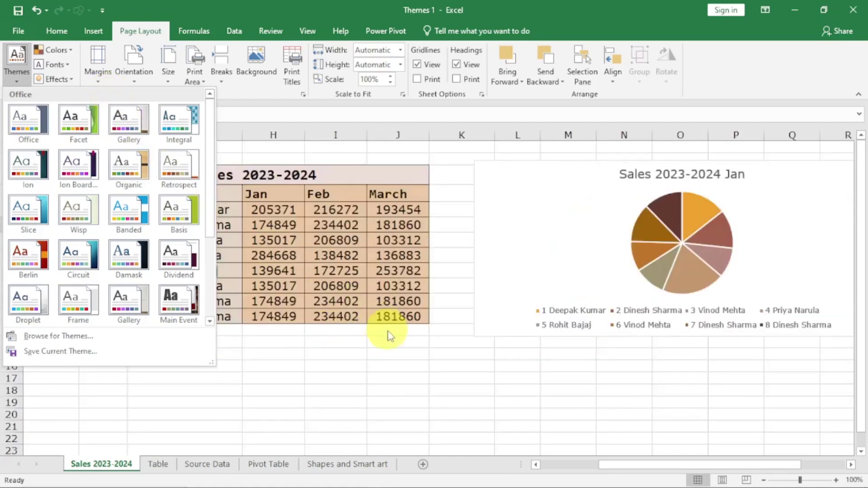
# Step: Reapply the built-in Office theme to the workbook from the Themes gallery
pyautogui.click(25, 121)
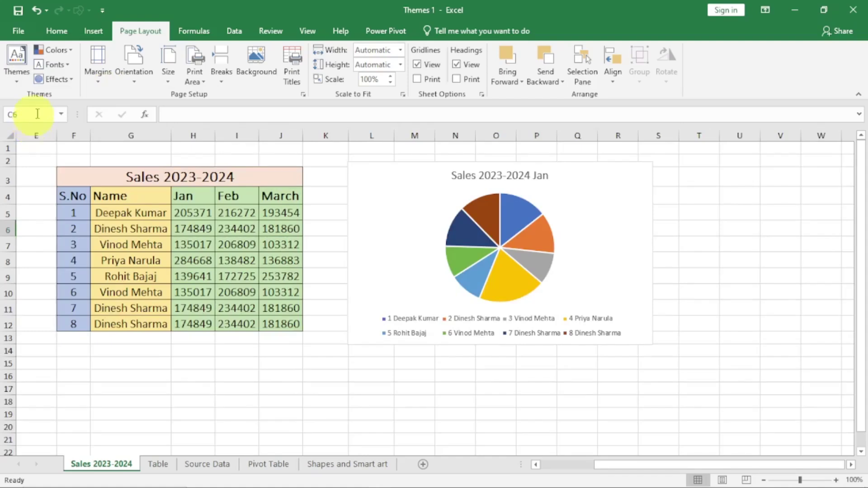
pyautogui.click(72, 53)
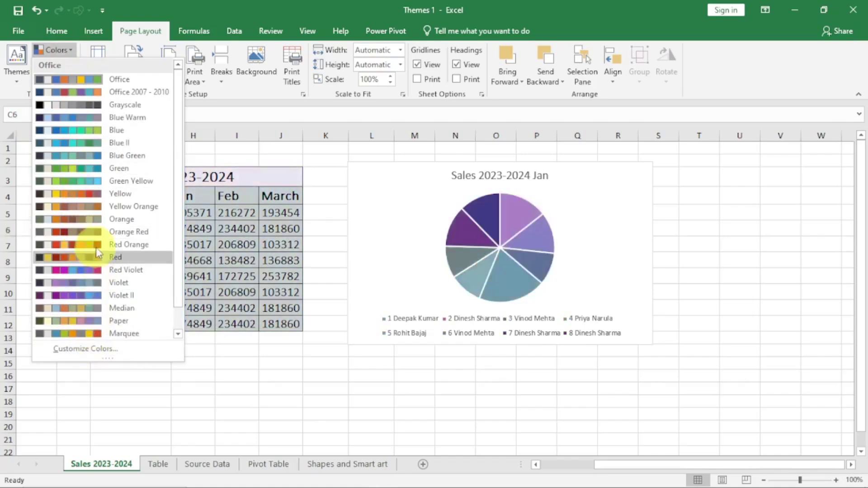
# Step: Start a new custom theme colour set, suggested name Custom 1, from the Colors list
pyautogui.scroll(-2, 99, 173)
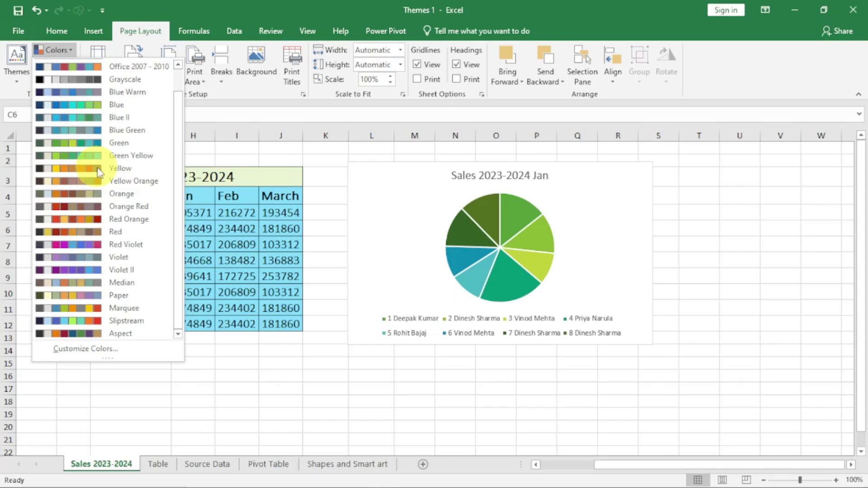
pyautogui.click(85, 349)
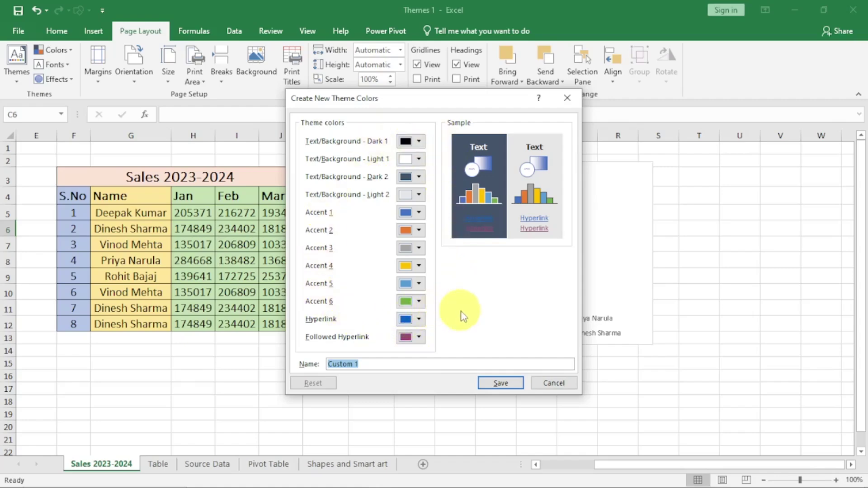
# Step: Cancel the new theme colours dialog and dismiss the Fill Color palette without applying a colour
pyautogui.click(553, 383)
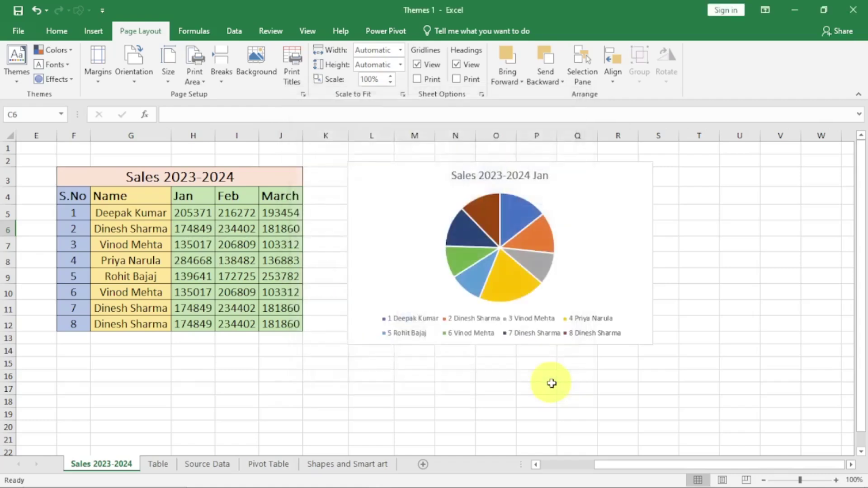
pyautogui.click(56, 31)
pyautogui.click(202, 76)
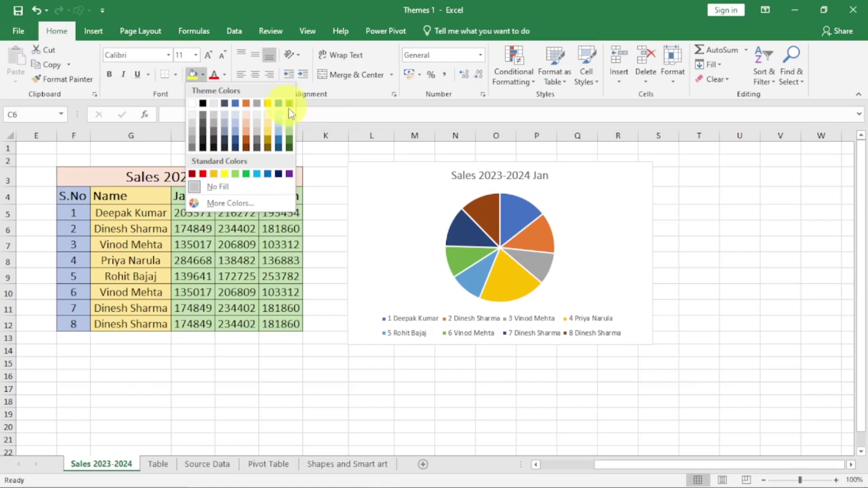
pyautogui.click(283, 389)
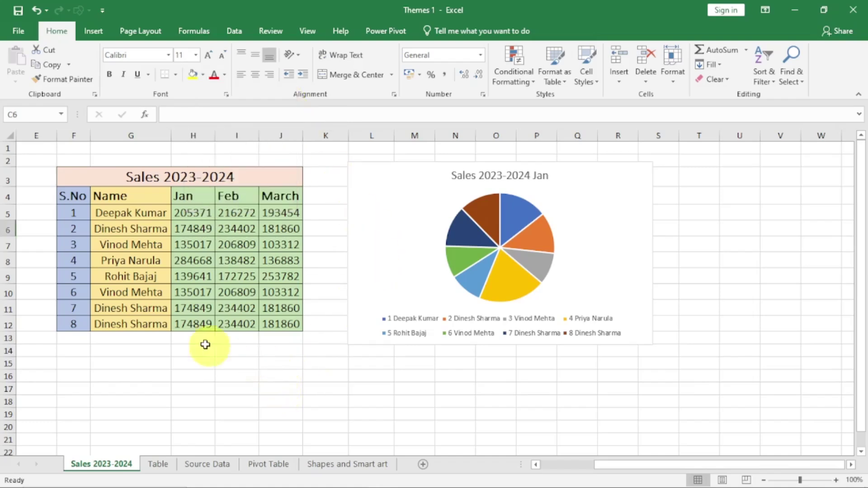
pyautogui.click(139, 37)
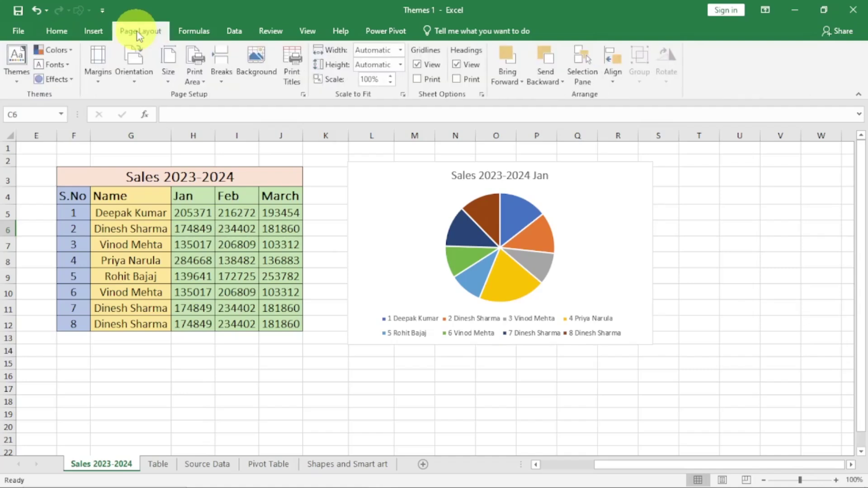
# Step: Save a Custom 1 colour set with white as Text/Background Dark 1, then view the Table sheet
pyautogui.click(67, 52)
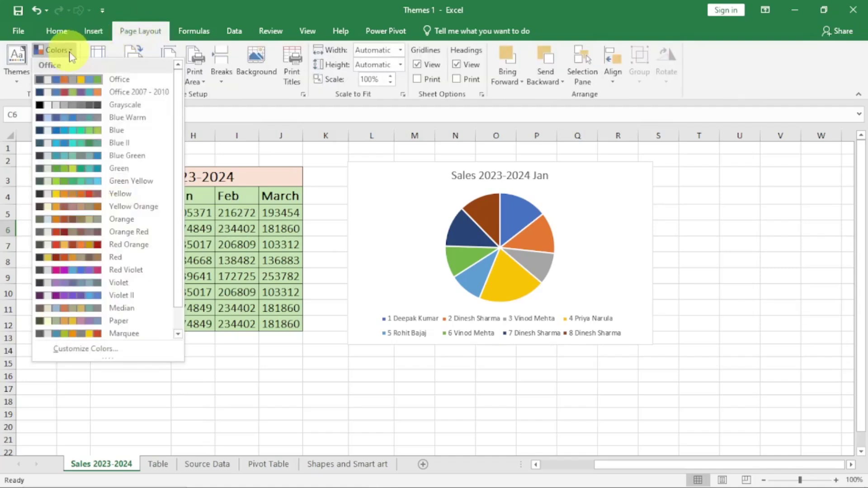
pyautogui.click(98, 355)
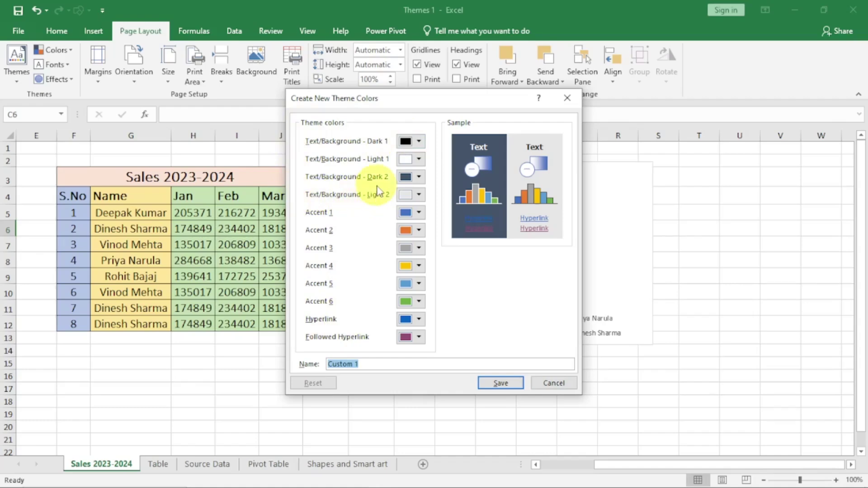
pyautogui.click(420, 142)
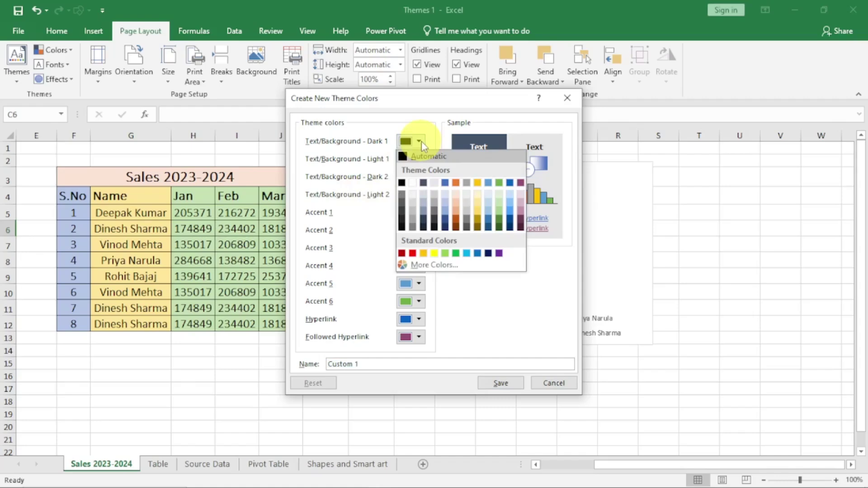
pyautogui.click(414, 192)
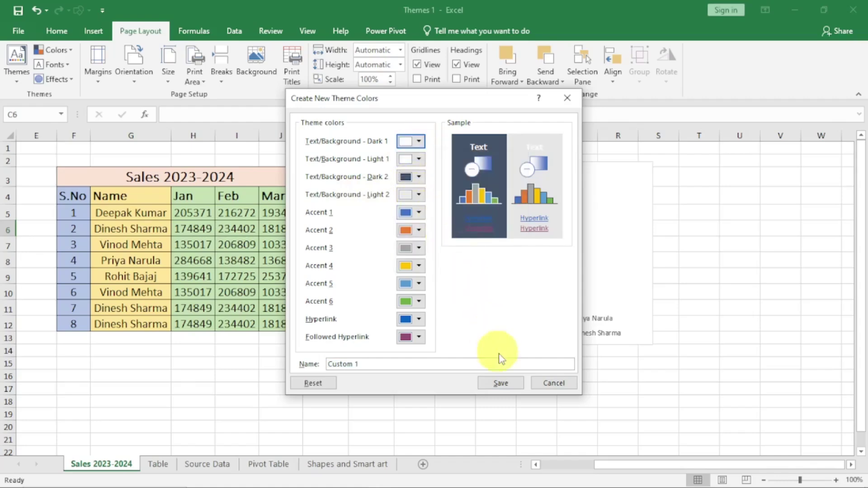
pyautogui.click(505, 388)
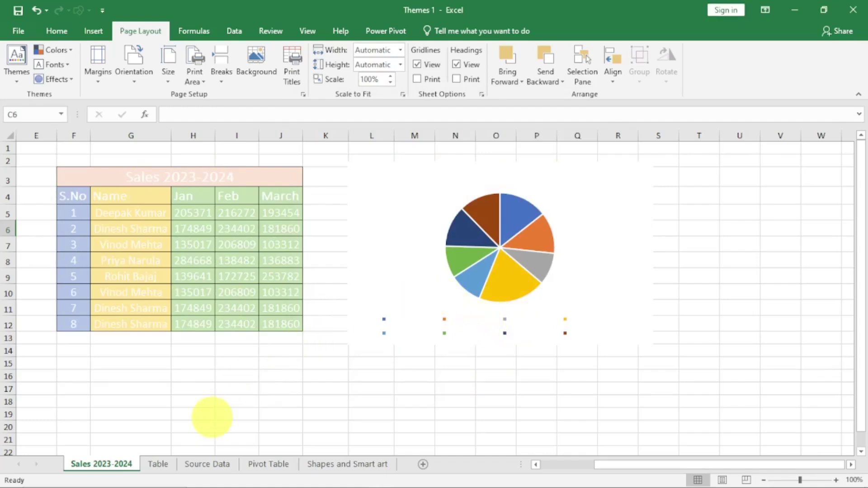
pyautogui.click(159, 466)
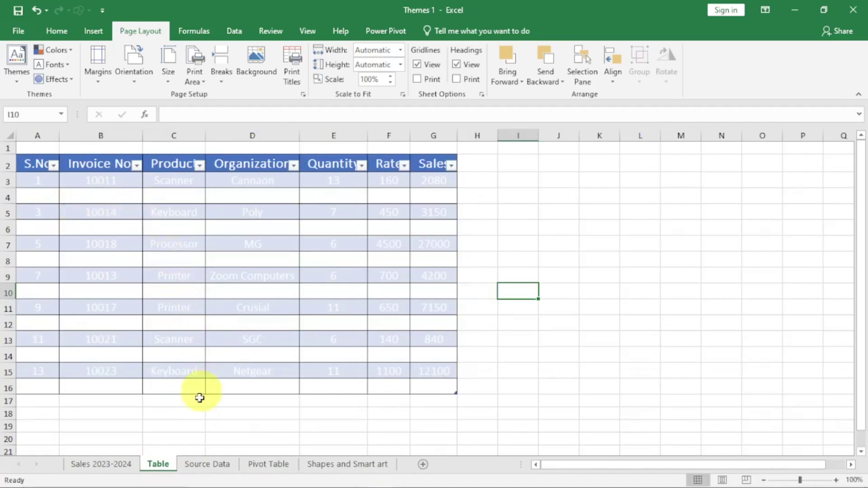
pyautogui.click(206, 465)
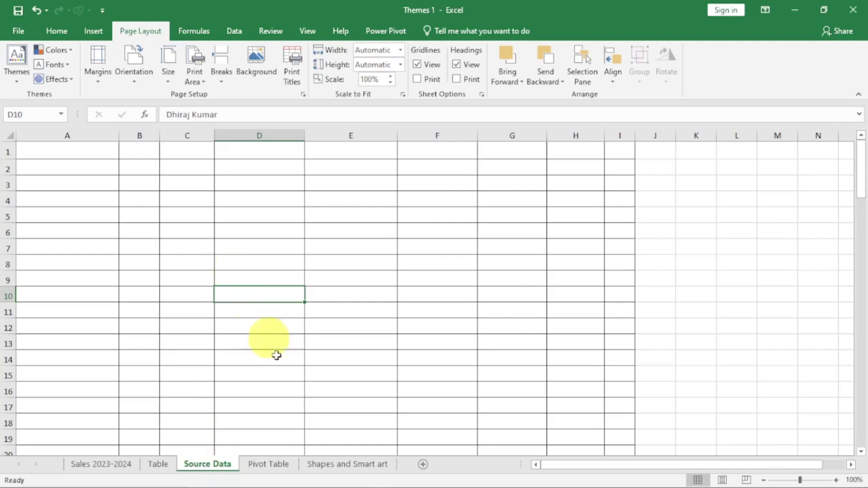
pyautogui.click(273, 465)
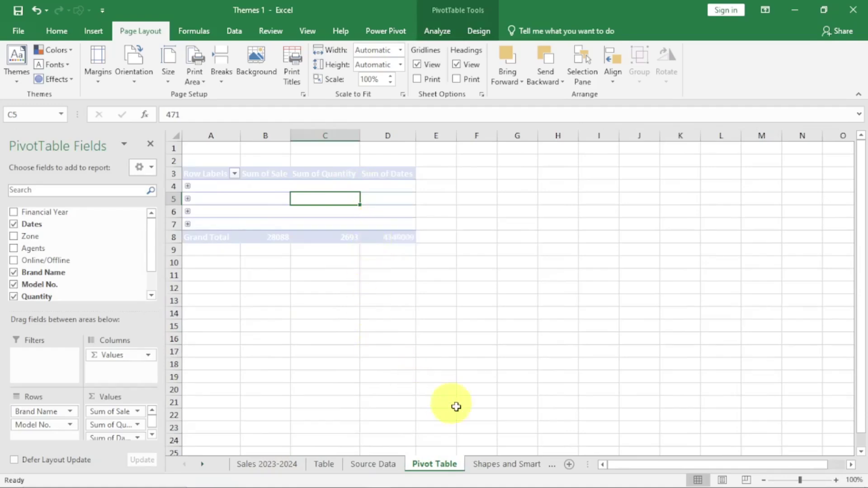
pyautogui.click(507, 464)
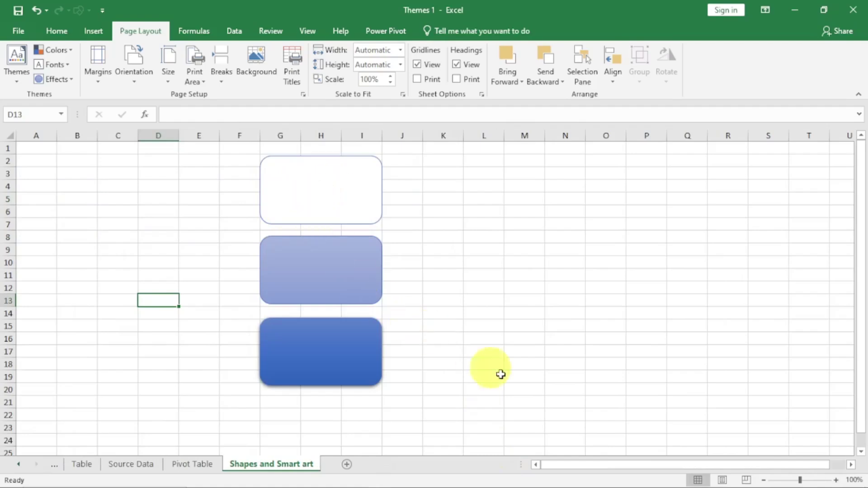
pyautogui.click(19, 465)
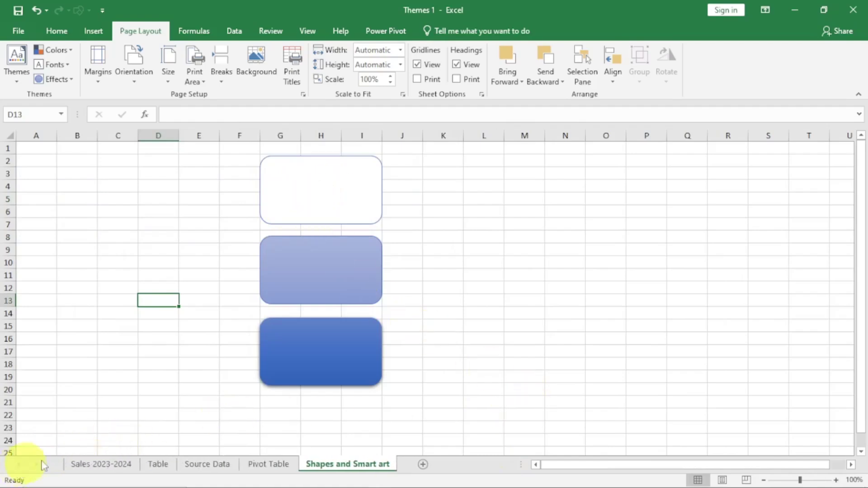
pyautogui.click(110, 468)
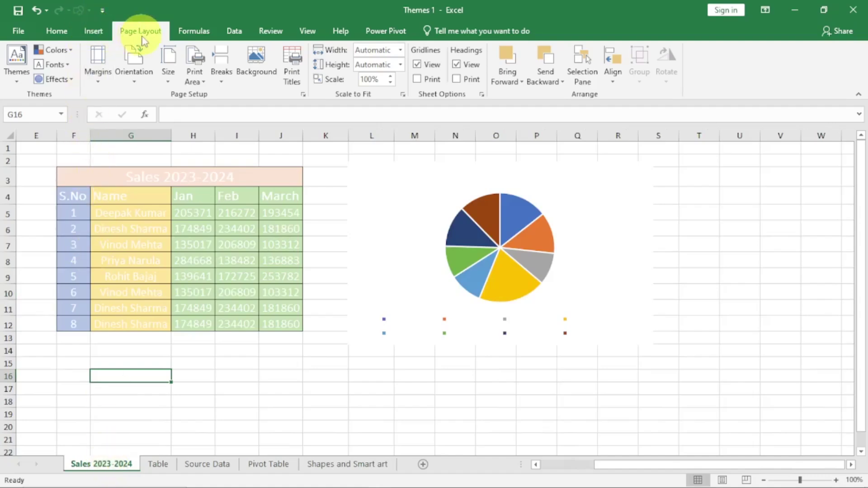
# Step: Edit the Custom 1 colour set so Text/Background Dark 1 is dark olive
pyautogui.click(74, 55)
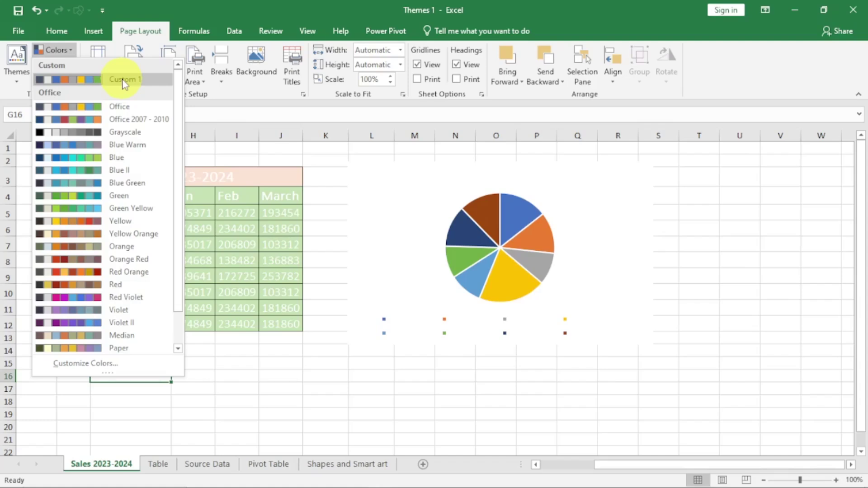
pyautogui.rightClick(124, 84)
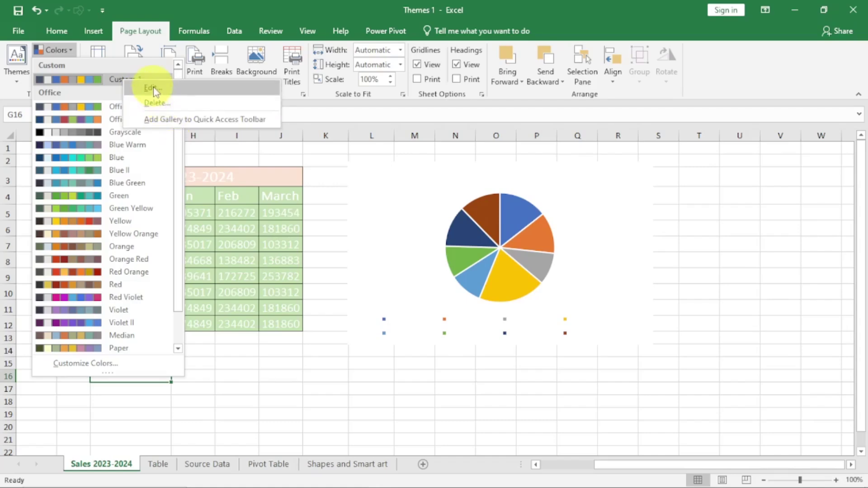
pyautogui.click(170, 89)
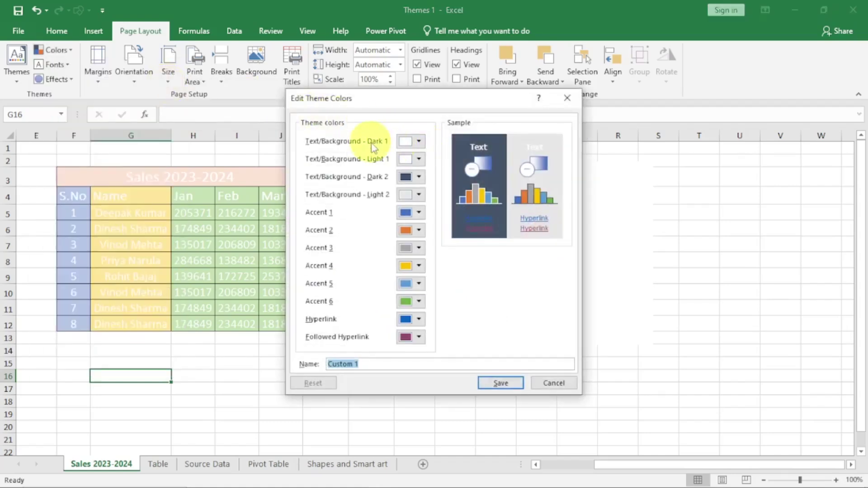
pyautogui.click(419, 142)
pyautogui.click(404, 162)
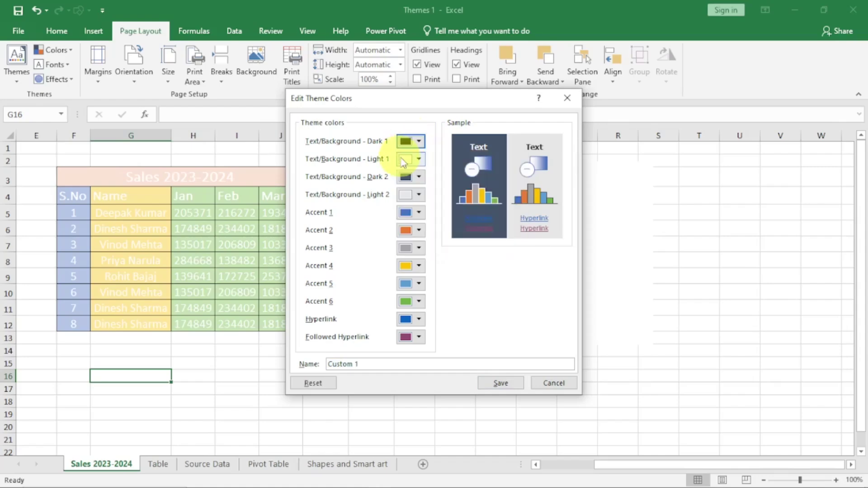
pyautogui.click(498, 382)
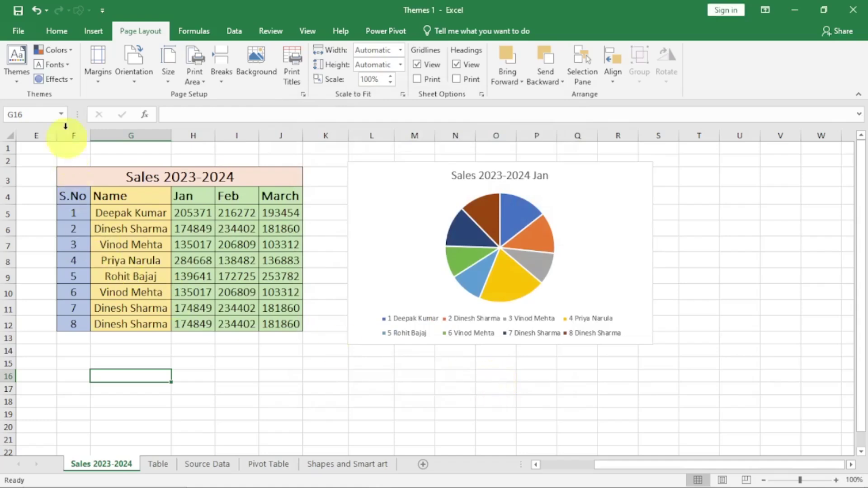
# Step: Edit the Custom 1 colour set so Text/Background Light 1 is black
pyautogui.click(71, 51)
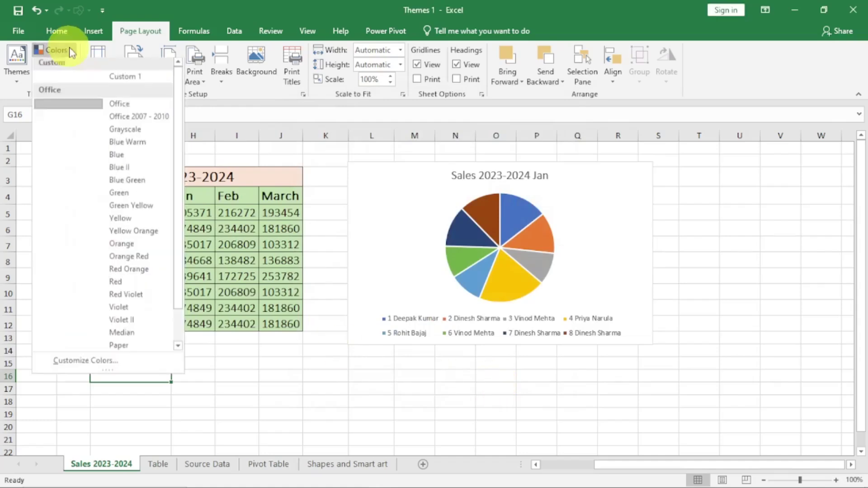
pyautogui.rightClick(92, 81)
pyautogui.click(118, 83)
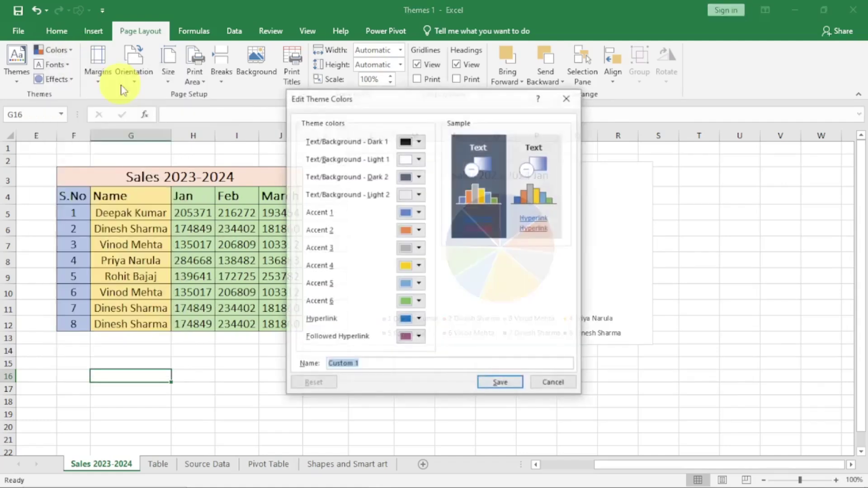
pyautogui.click(420, 159)
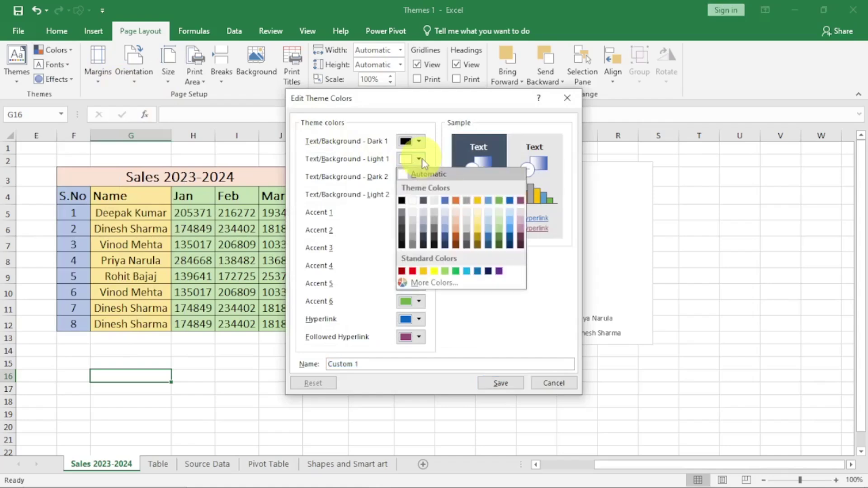
pyautogui.click(402, 202)
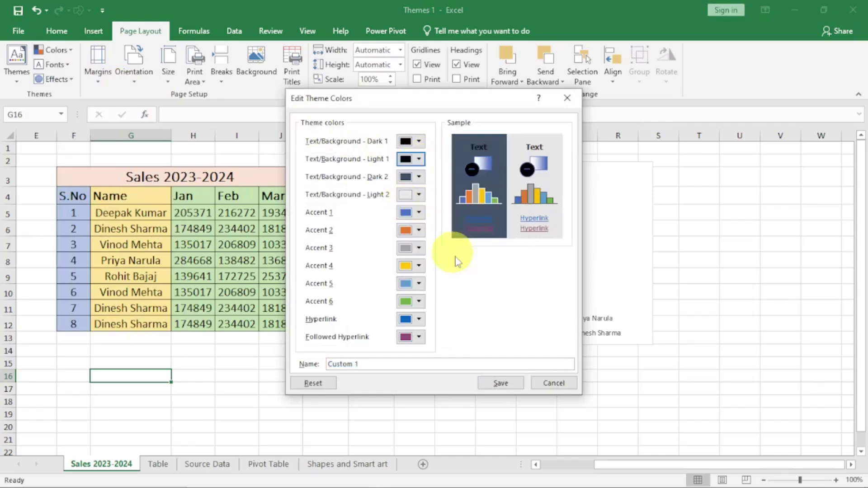
pyautogui.click(501, 383)
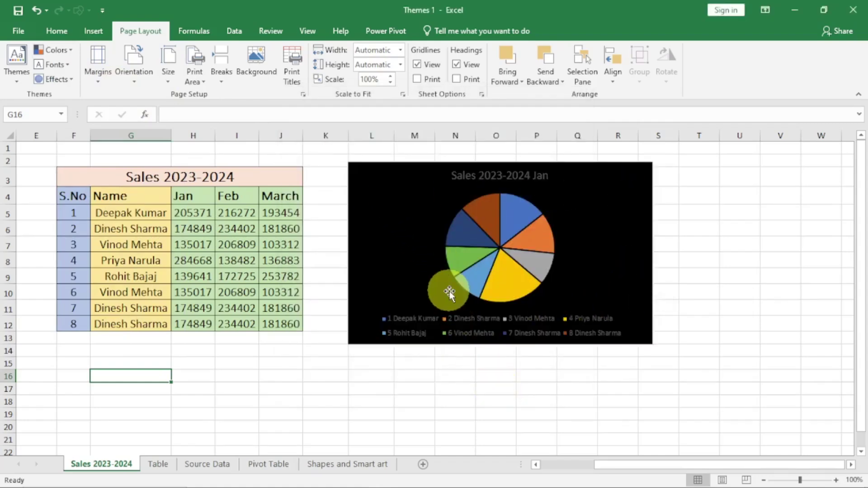
# Step: Look over the Table, Source Data and Pivot Table sheets, selecting the S.No and Invoice No. headers
pyautogui.click(158, 464)
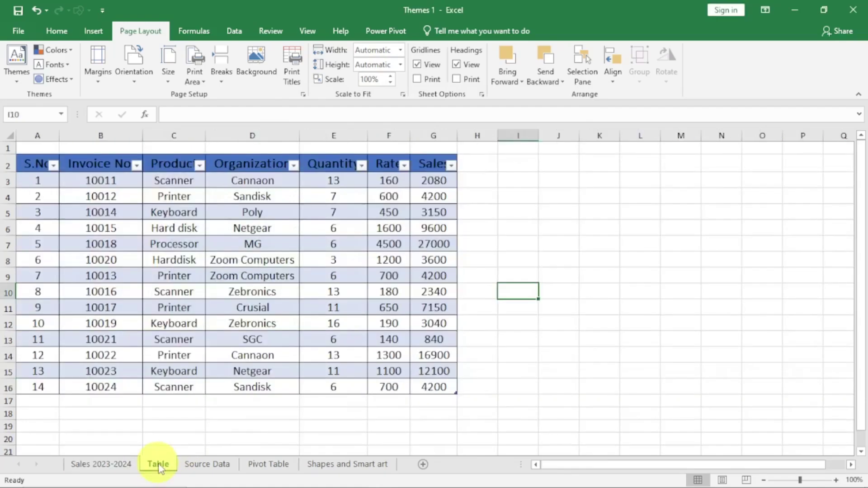
pyautogui.click(32, 161)
pyautogui.click(102, 161)
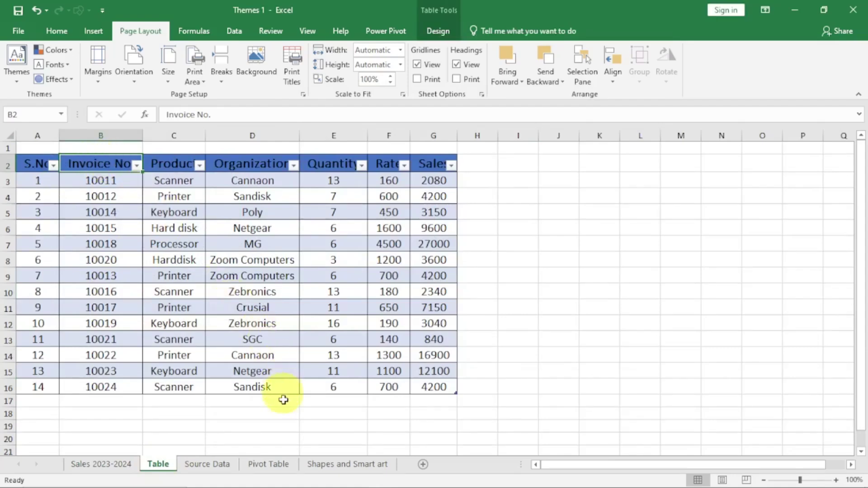
pyautogui.click(209, 468)
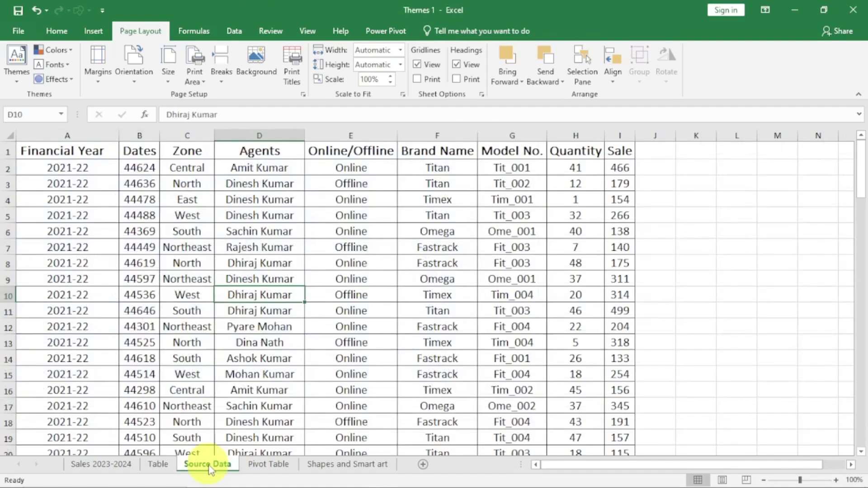
pyautogui.click(267, 464)
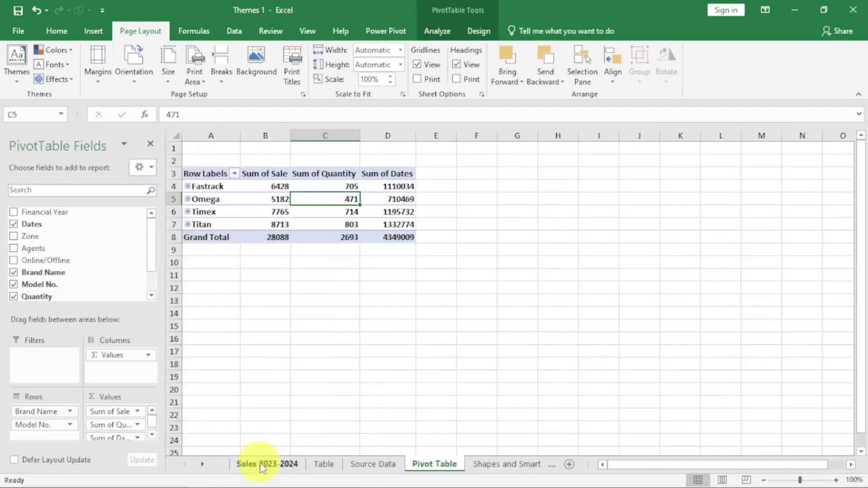
# Step: Select the black rounded rectangle, browse Shape Styles without changes, and return to Sales 2023-2024
pyautogui.click(506, 465)
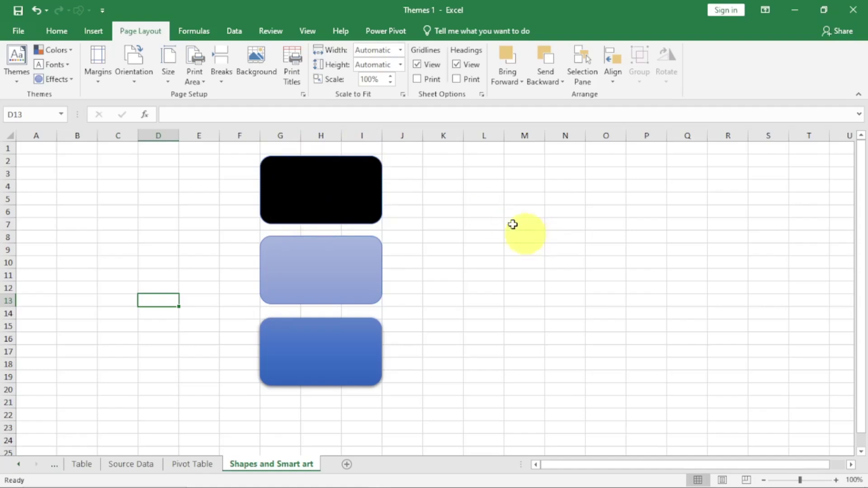
pyautogui.click(320, 190)
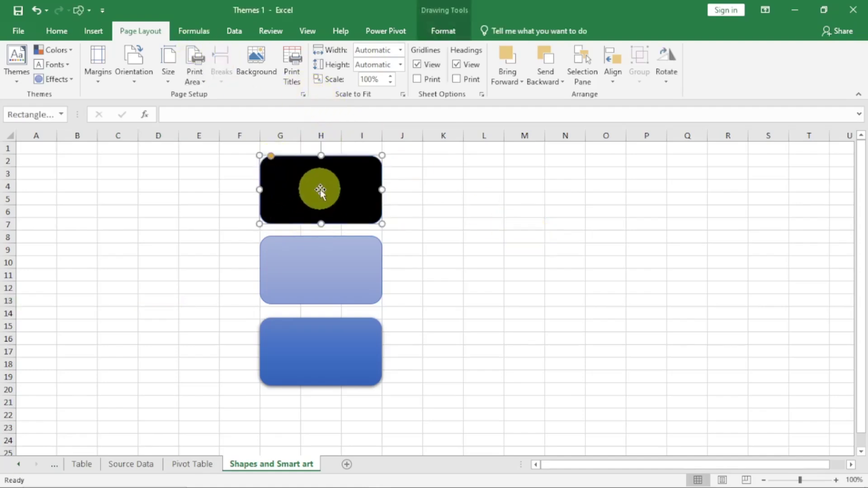
pyautogui.click(443, 31)
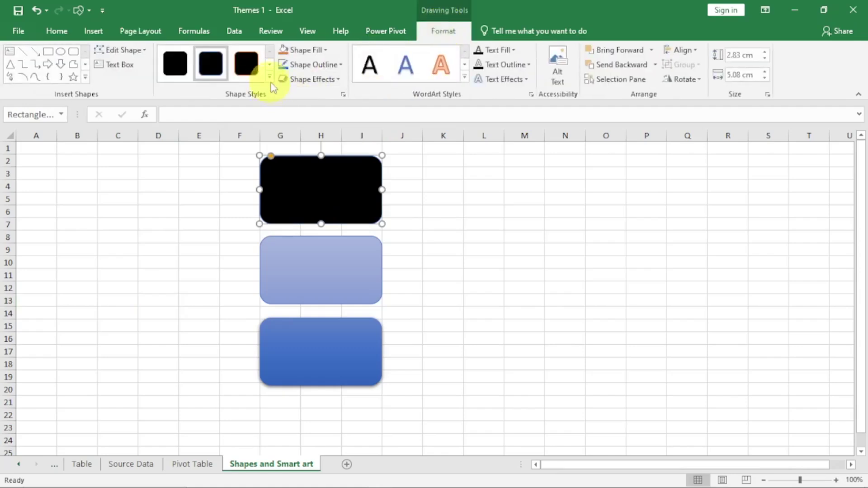
pyautogui.click(270, 76)
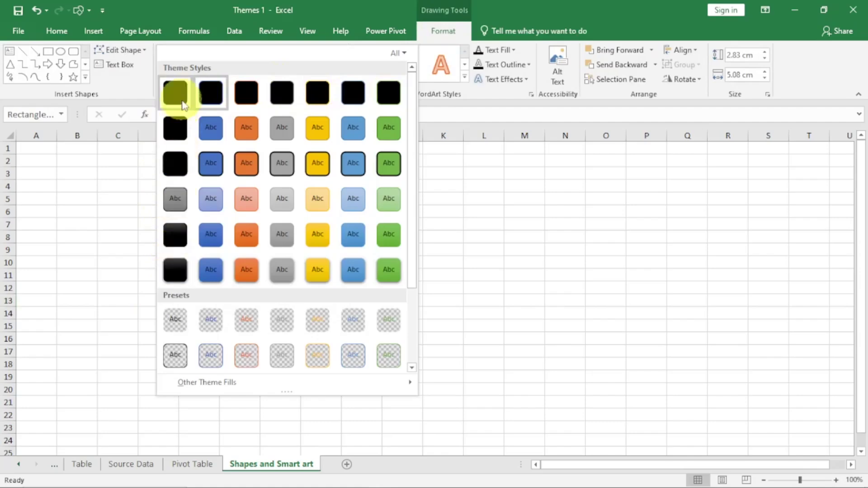
pyautogui.click(538, 249)
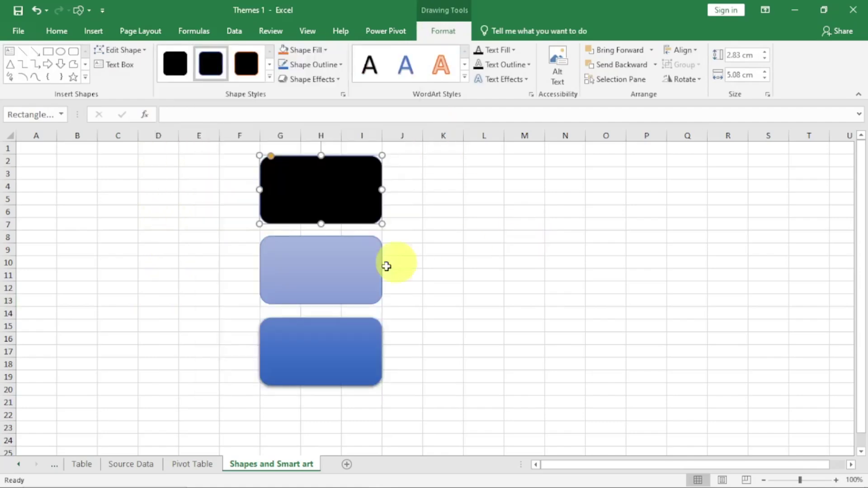
pyautogui.click(18, 464)
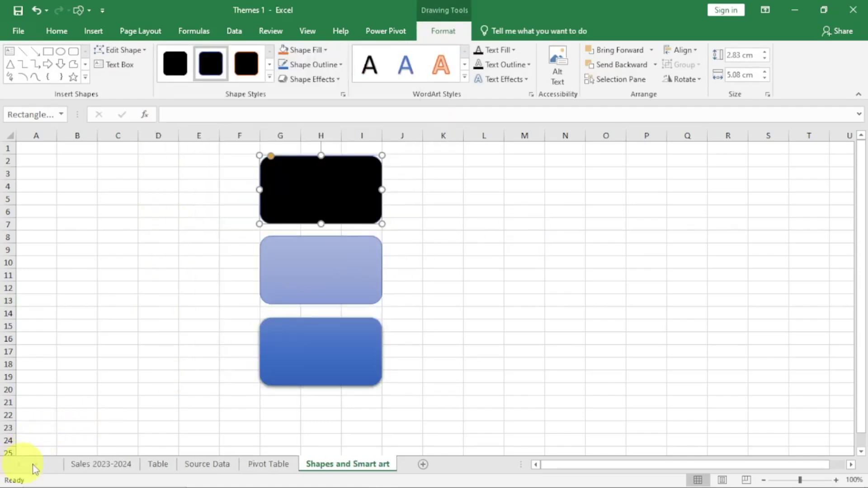
pyautogui.click(82, 466)
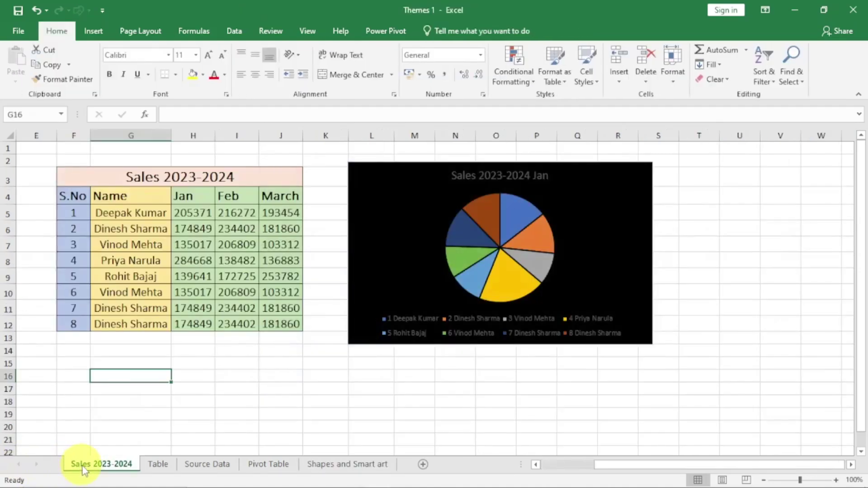
# Step: Restore white as the Text/Background - Light 1 colour in the Custom 1 colour scheme and save it
pyautogui.click(147, 35)
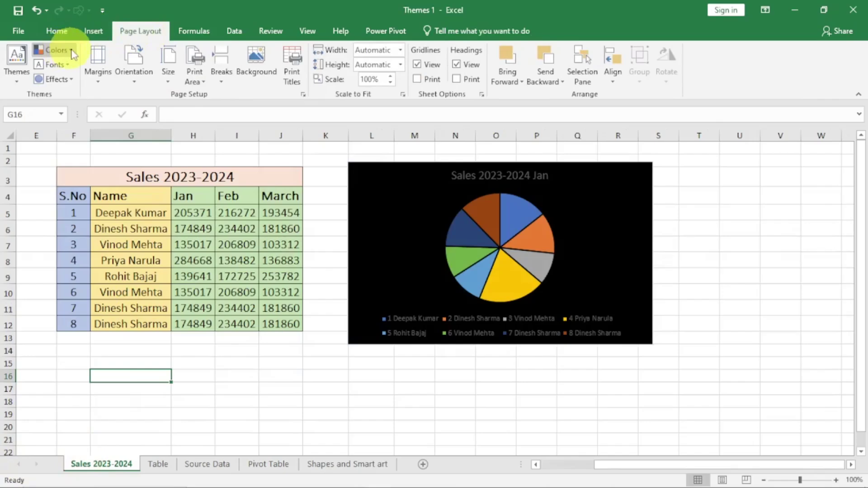
pyautogui.click(56, 50)
pyautogui.rightClick(102, 79)
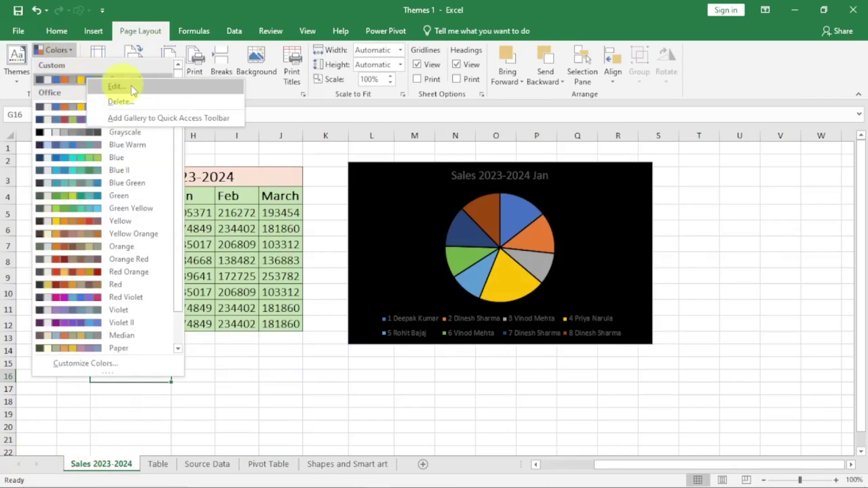
pyautogui.click(134, 84)
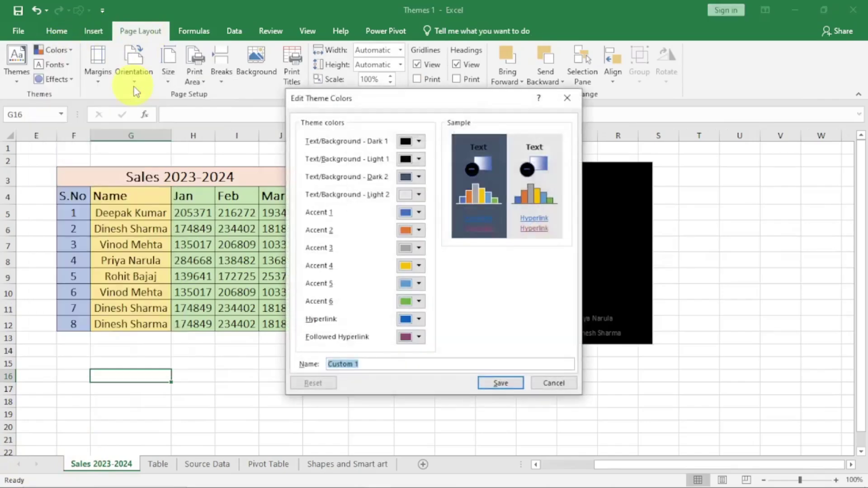
pyautogui.click(419, 159)
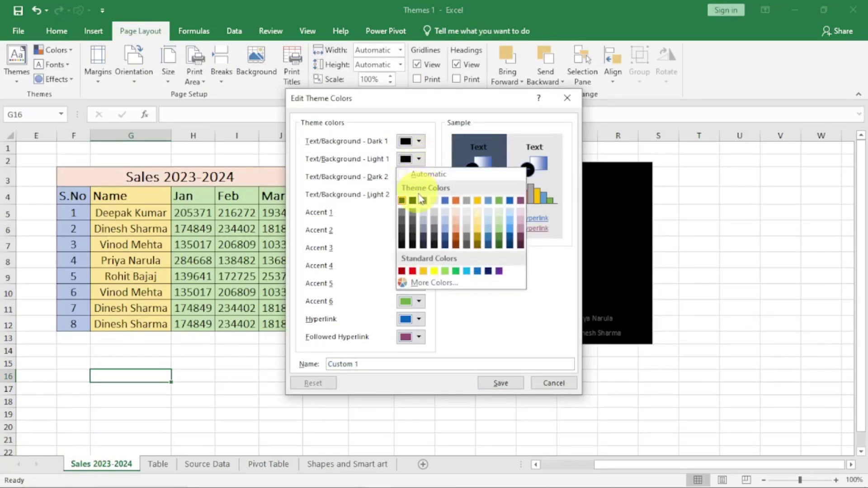
pyautogui.click(407, 175)
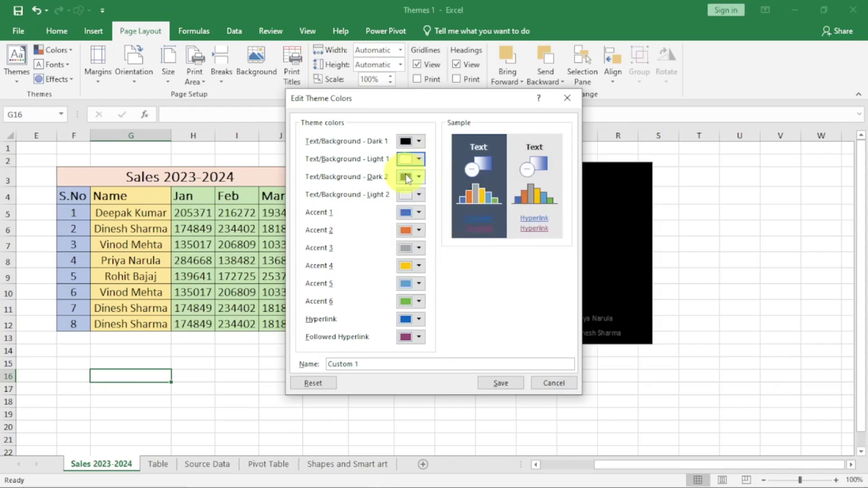
pyautogui.click(499, 383)
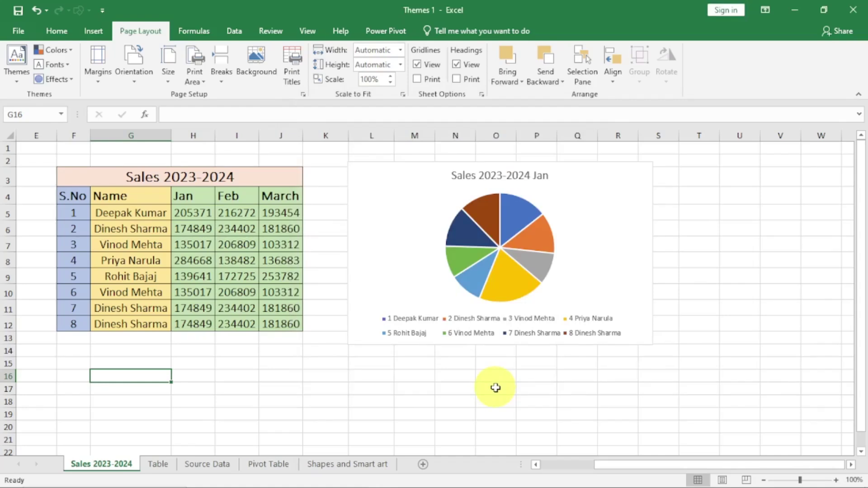
pyautogui.click(63, 50)
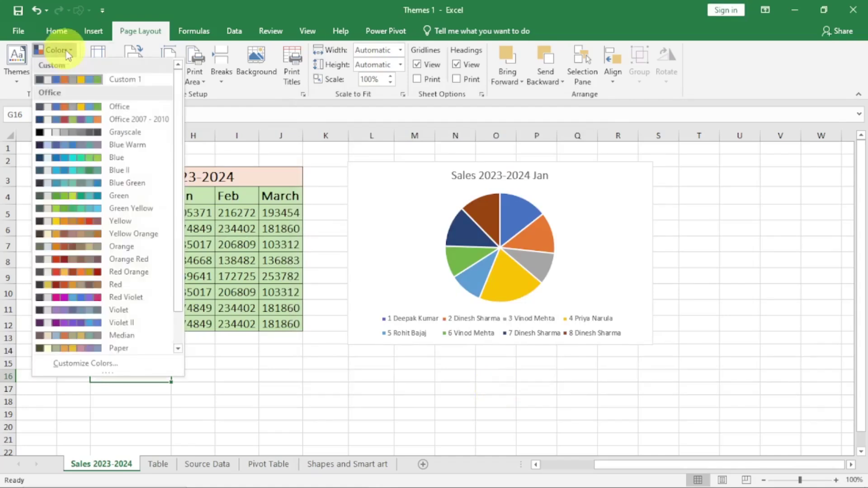
# Step: Reopen Custom 1 for editing and recolour Accent 1, then set Accent 2 blue and Accent 3 green
pyautogui.rightClick(82, 78)
pyautogui.click(105, 86)
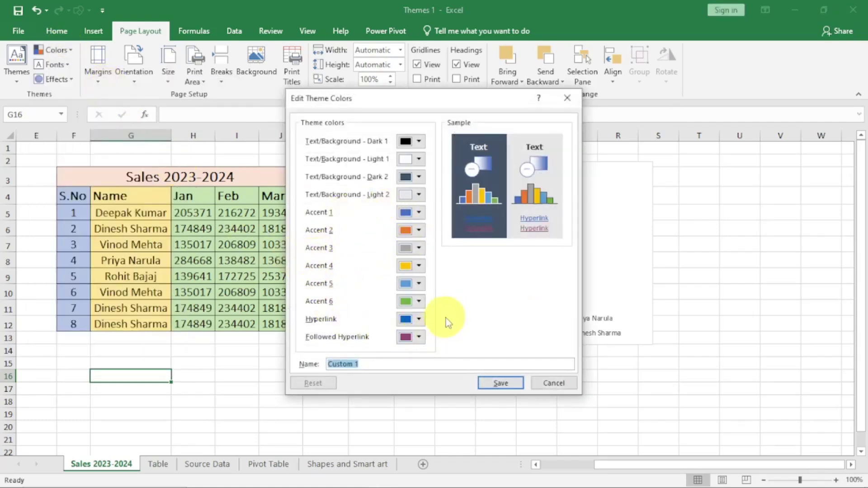
pyautogui.click(420, 213)
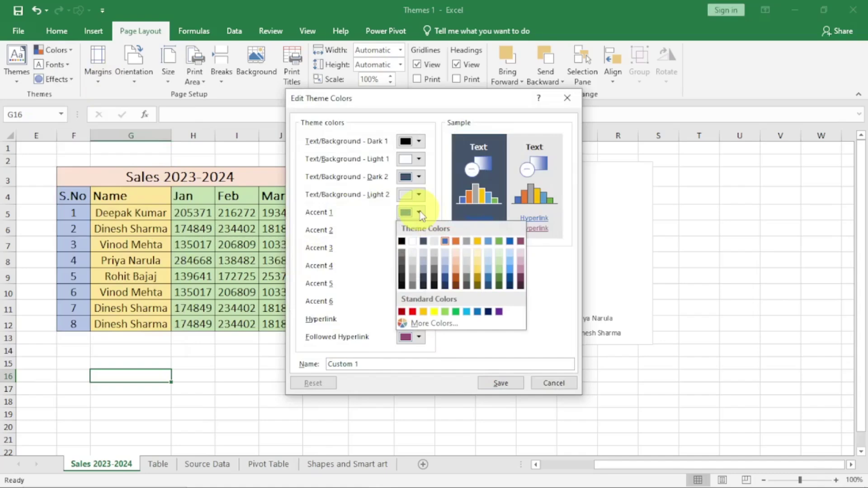
pyautogui.click(521, 242)
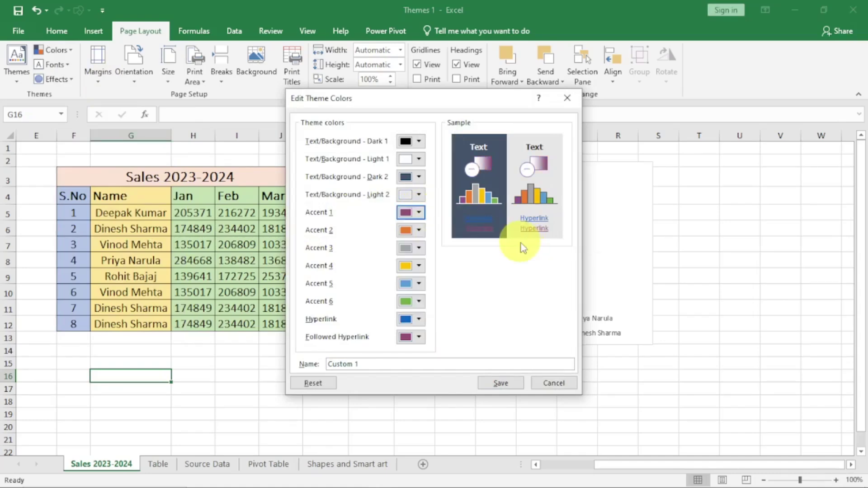
pyautogui.click(420, 232)
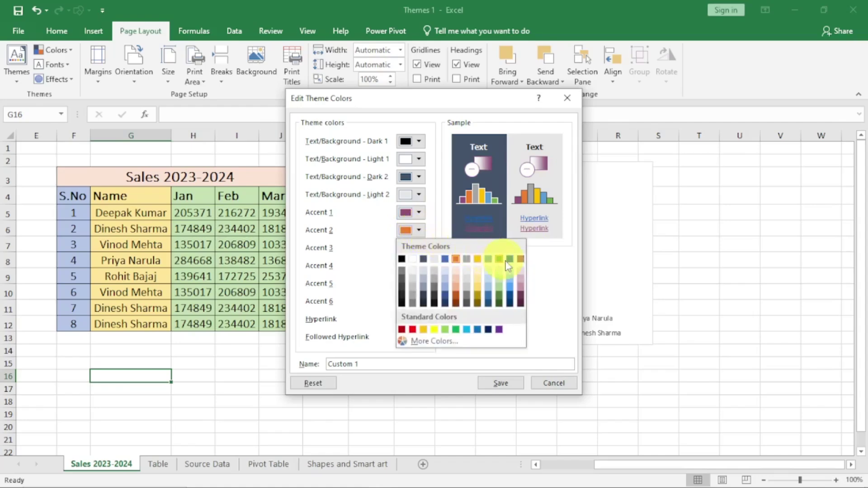
pyautogui.click(510, 259)
pyautogui.click(419, 248)
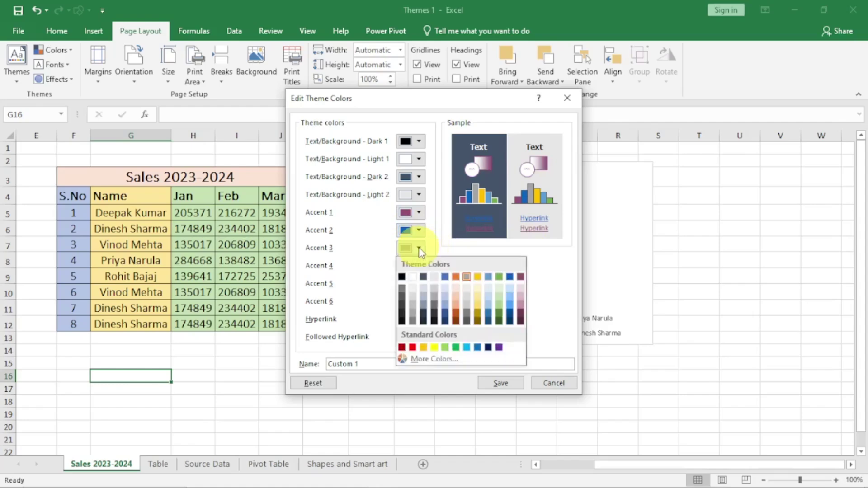
pyautogui.click(500, 278)
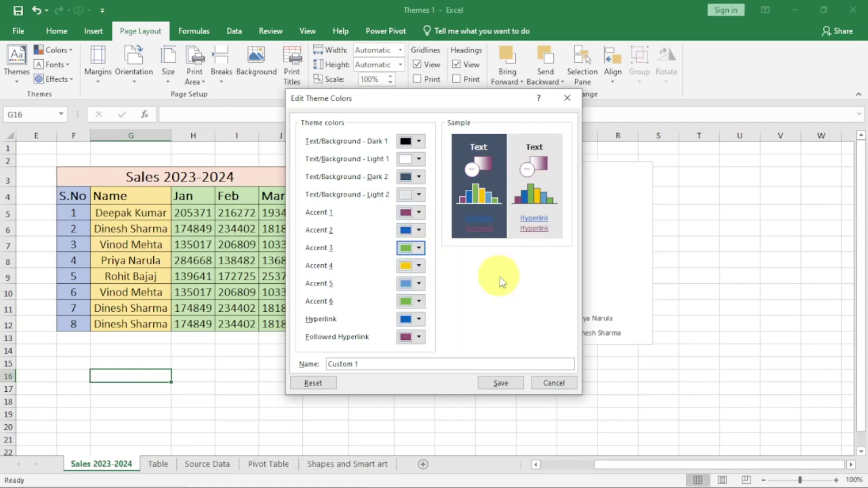
# Step: Set Accent 4 light blue, Accent 5 gold, Accent 6 grey and Hyperlink light grey
pyautogui.click(419, 266)
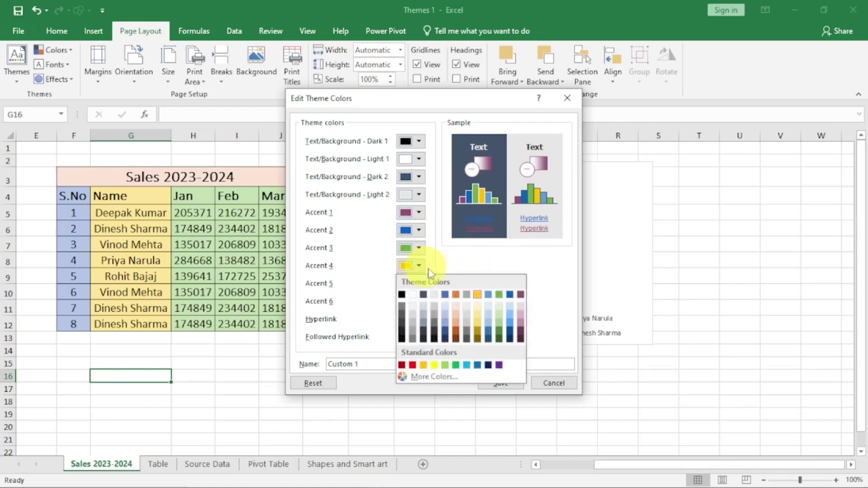
pyautogui.click(489, 295)
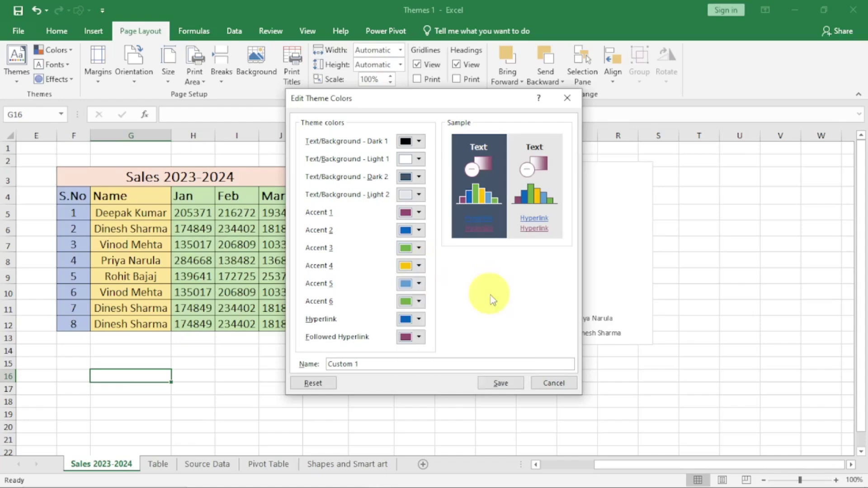
pyautogui.click(419, 284)
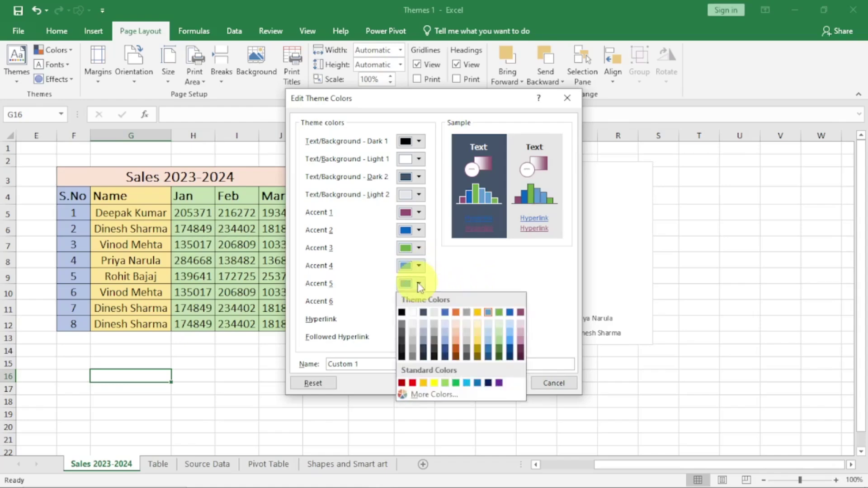
pyautogui.click(478, 313)
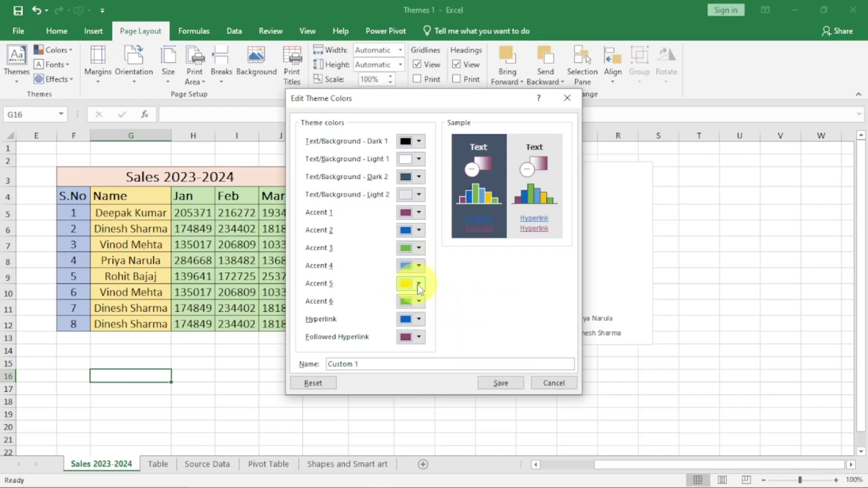
pyautogui.click(419, 302)
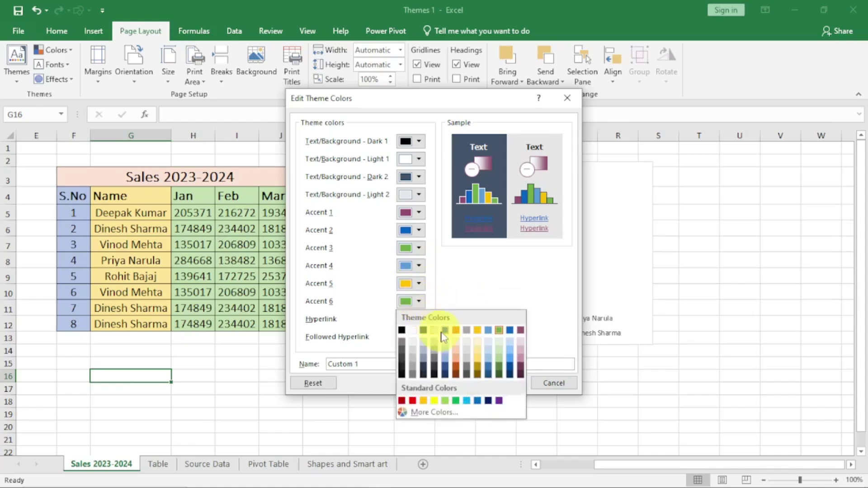
pyautogui.click(467, 331)
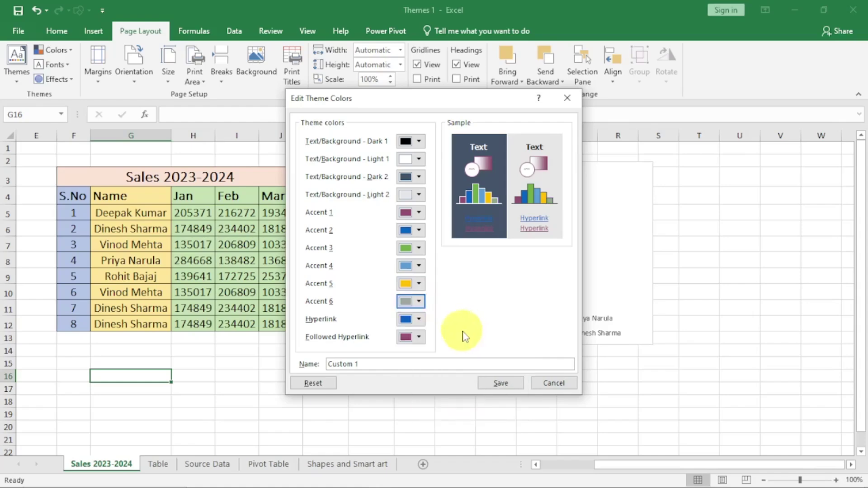
pyautogui.click(419, 320)
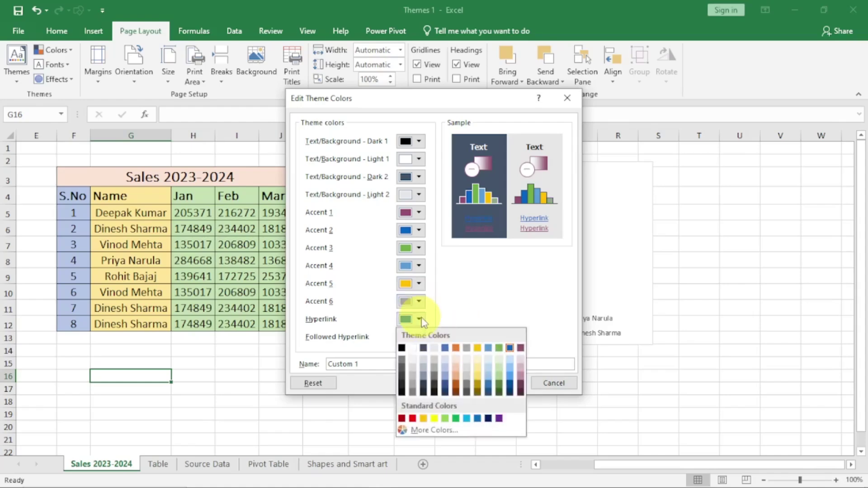
pyautogui.click(445, 349)
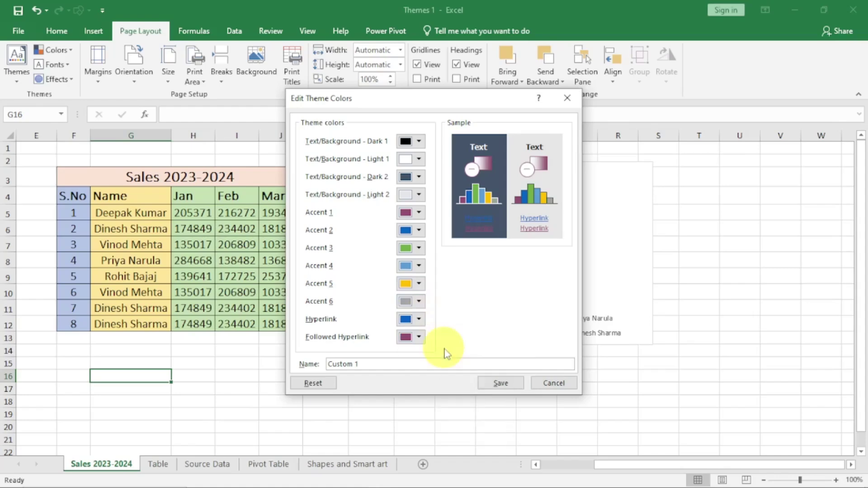
pyautogui.click(419, 320)
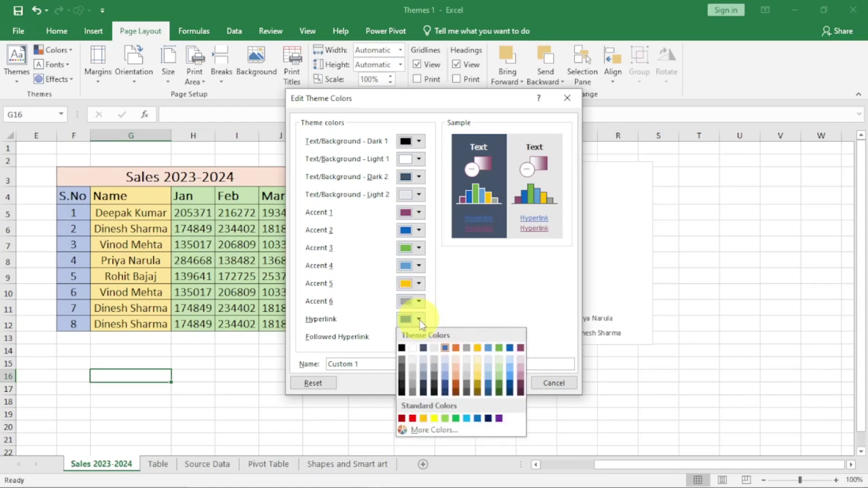
pyautogui.click(435, 347)
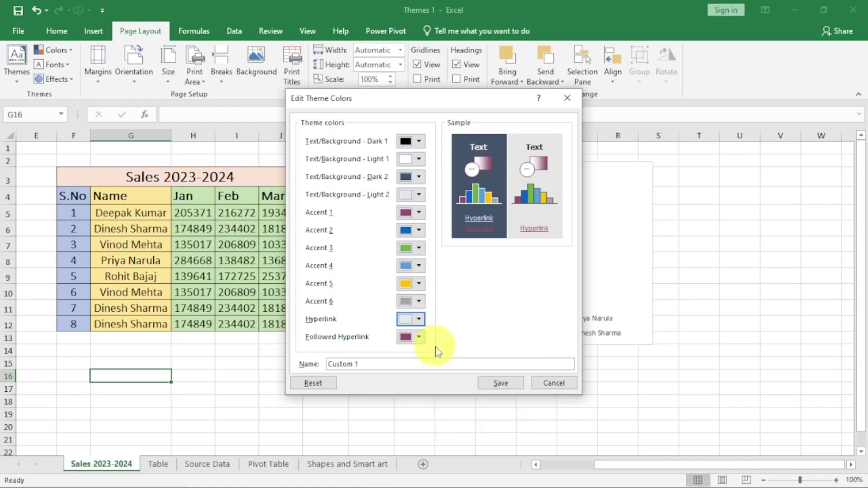
# Step: Make Followed Hyperlink blue, Accent 2 dark orange and Accent 1 yellow, then save Custom 1
pyautogui.click(420, 339)
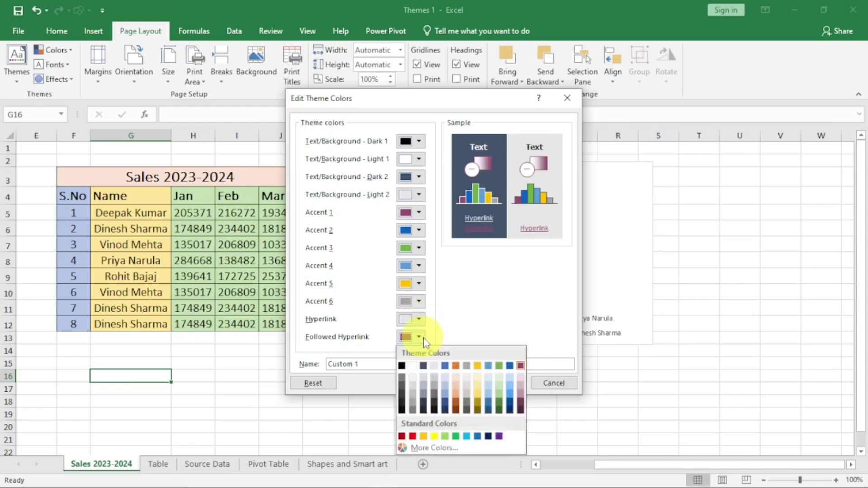
pyautogui.click(510, 365)
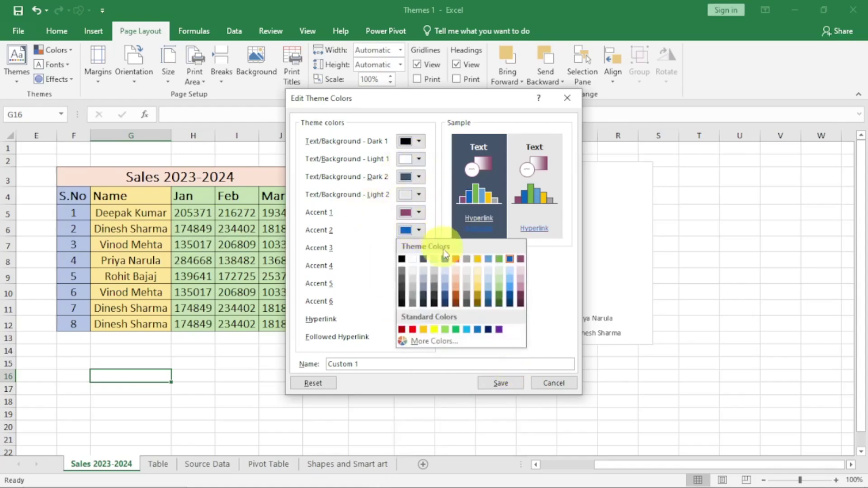
pyautogui.click(458, 296)
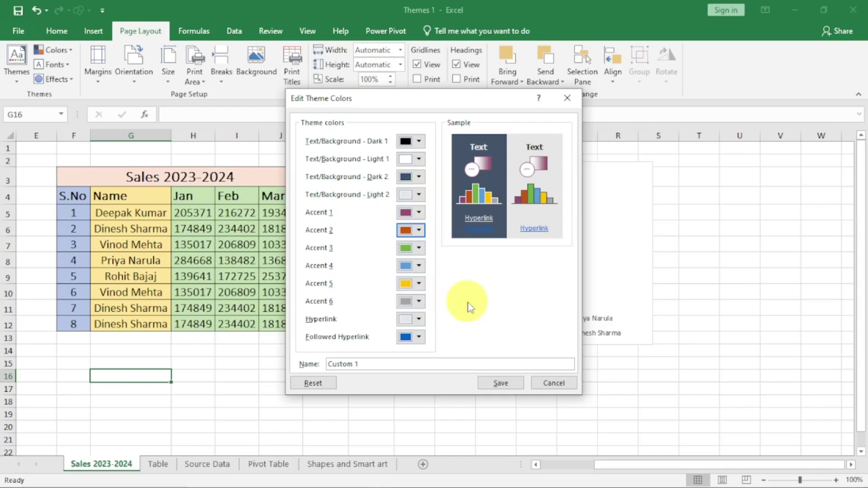
pyautogui.click(419, 213)
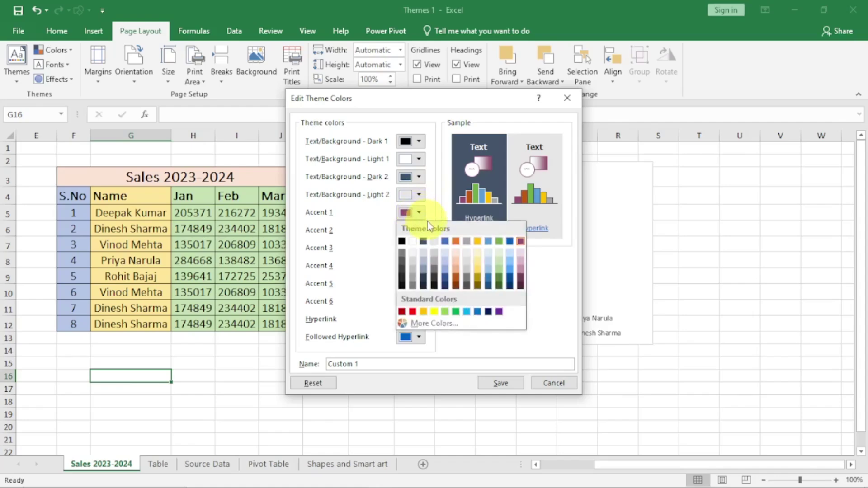
pyautogui.click(435, 312)
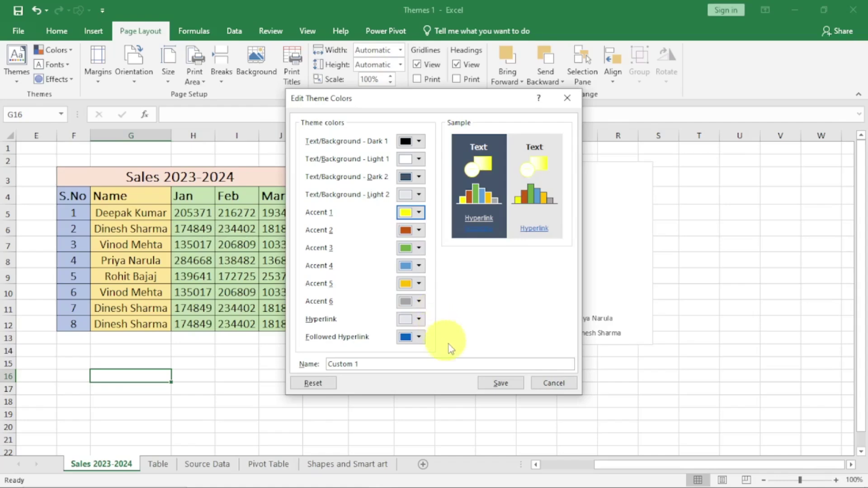
pyautogui.click(499, 383)
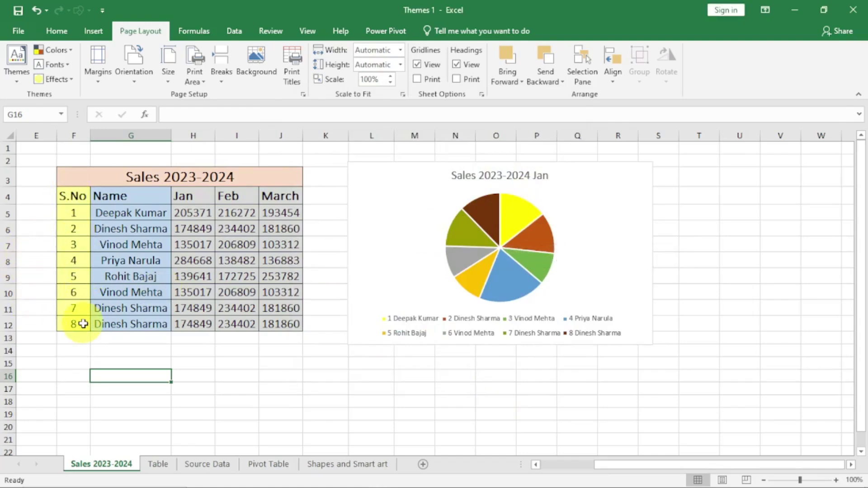
# Step: Review the Custom 1 recolouring on the Table and Source Data sheets
pyautogui.click(156, 464)
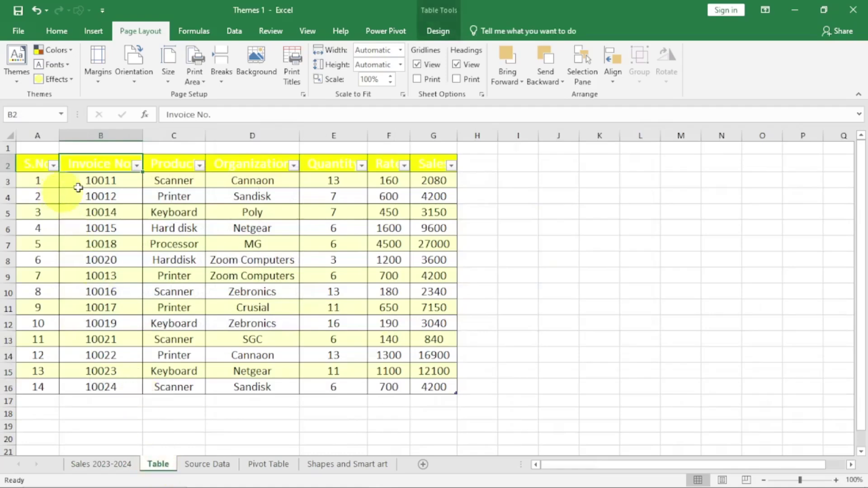
pyautogui.click(10, 213)
pyautogui.click(49, 213)
pyautogui.click(36, 164)
pyautogui.click(219, 468)
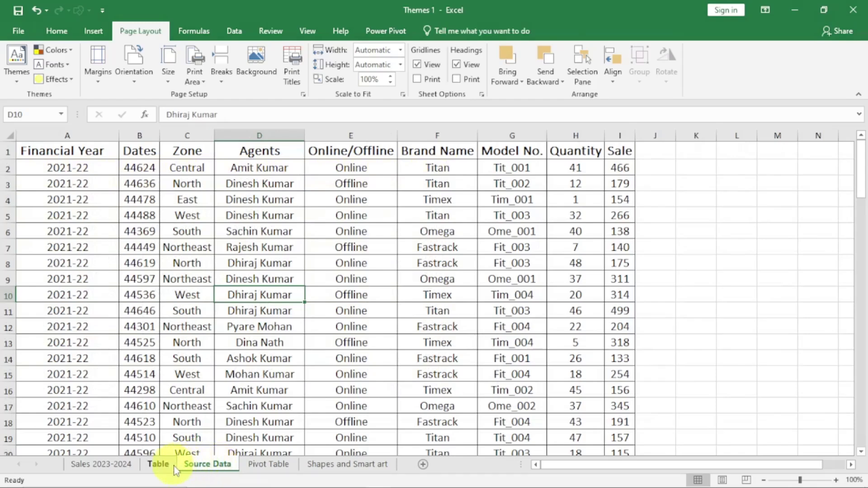
pyautogui.click(158, 465)
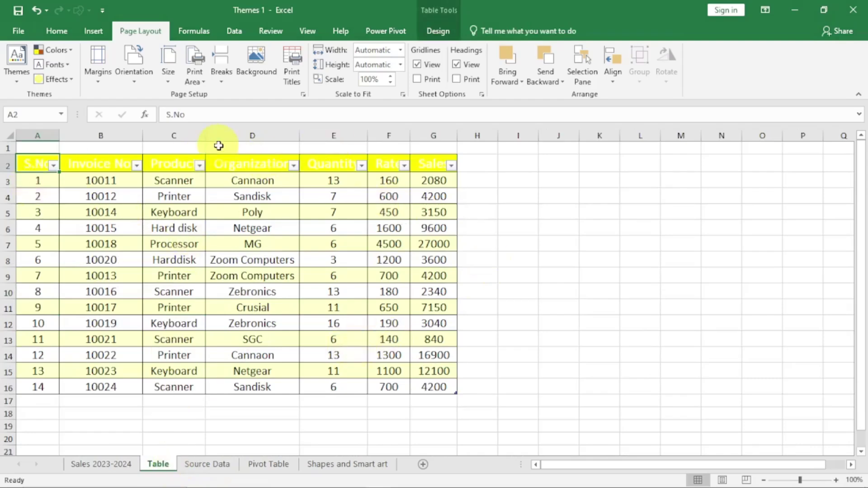
# Step: Insert a Product slicer for the table on the Table sheet and move it beside the table
pyautogui.click(327, 271)
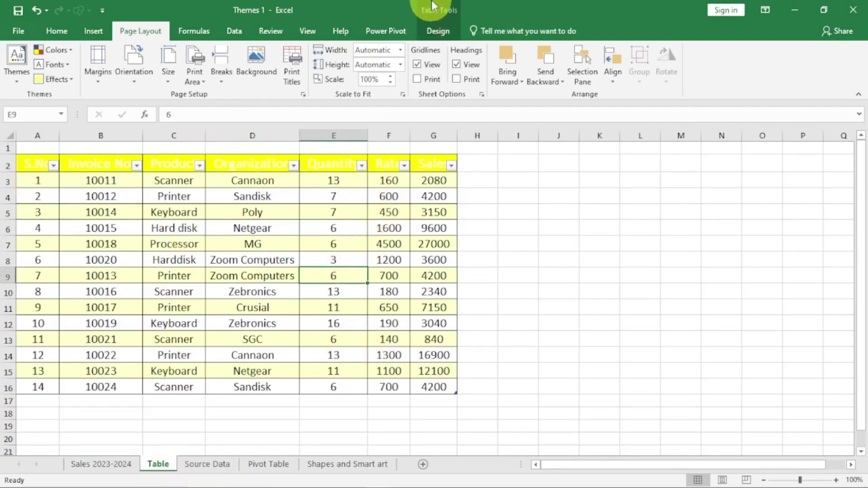
pyautogui.click(438, 30)
pyautogui.click(188, 72)
pyautogui.click(283, 64)
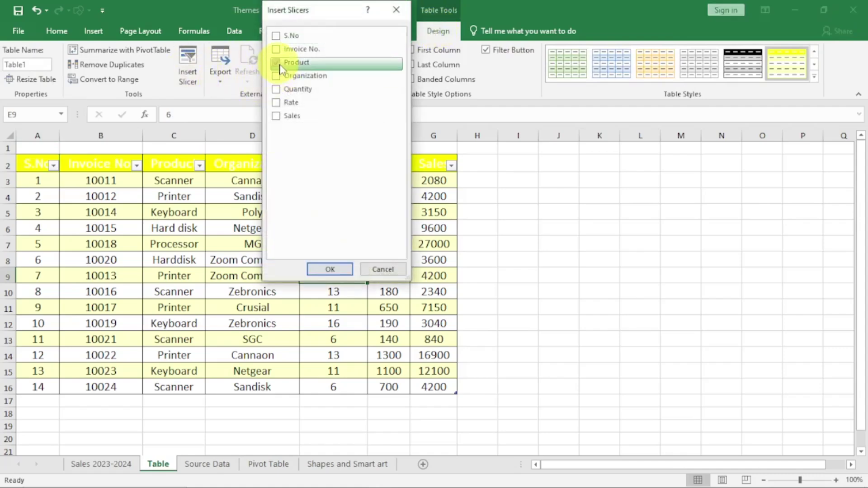
pyautogui.click(329, 270)
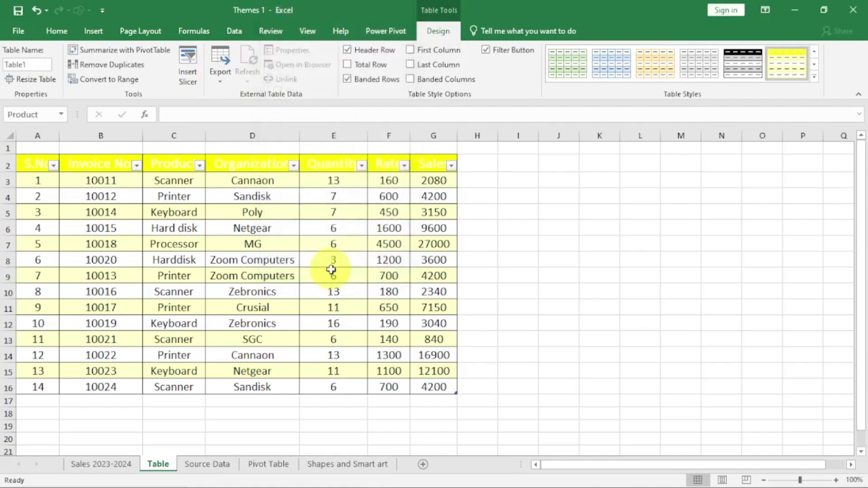
pyautogui.moveTo(446, 229); pyautogui.dragTo(641, 181)
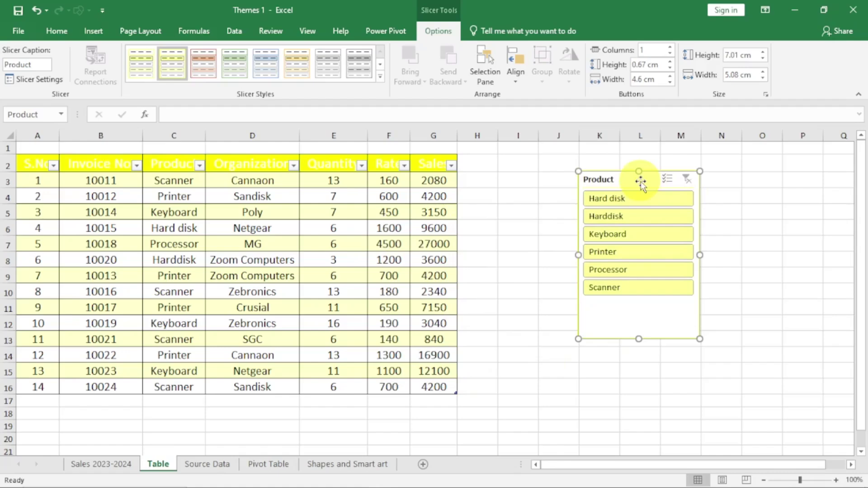
# Step: Check the Source Data, Pivot Table and Shapes sheets' rounded rectangles, then return to Sales 2023-2024
pyautogui.click(216, 465)
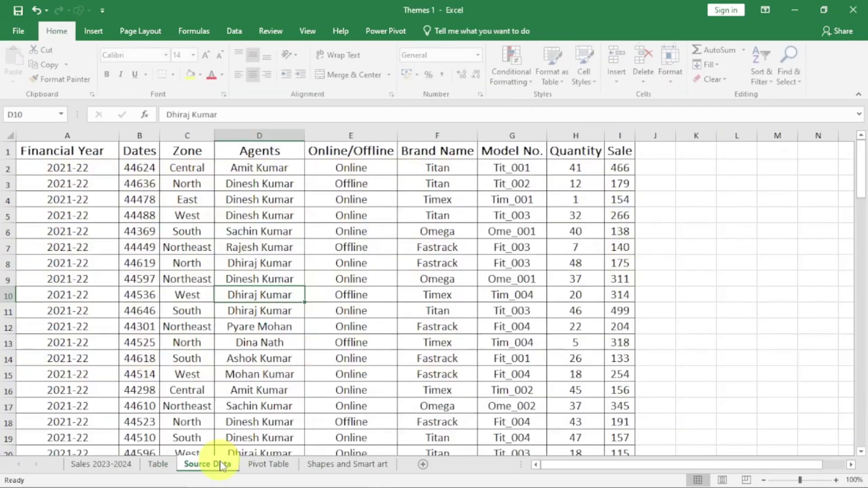
pyautogui.click(270, 465)
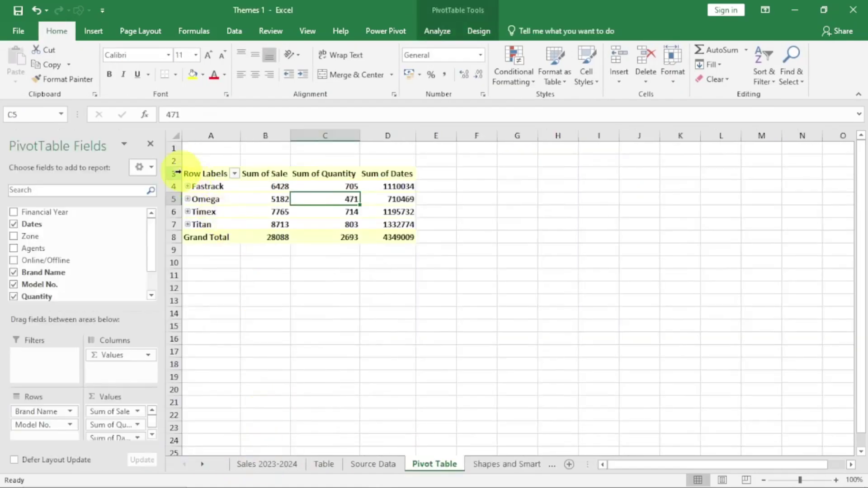
pyautogui.click(498, 465)
pyautogui.click(329, 283)
pyautogui.click(329, 345)
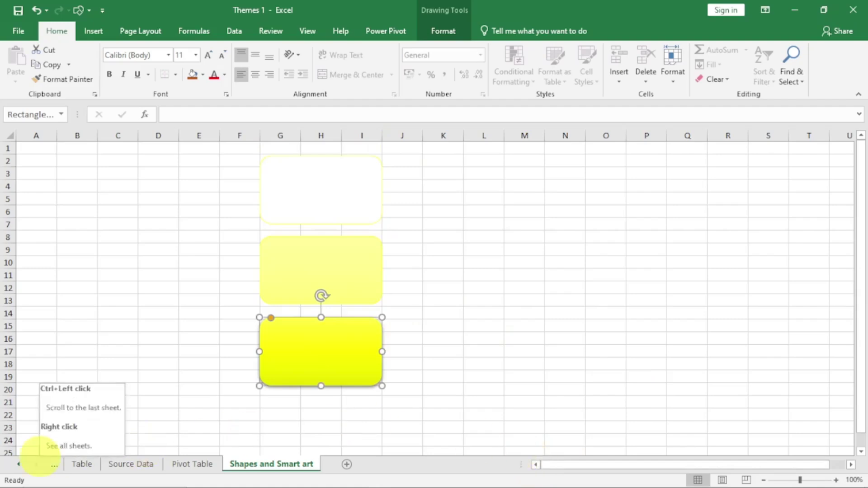
pyautogui.click(18, 465)
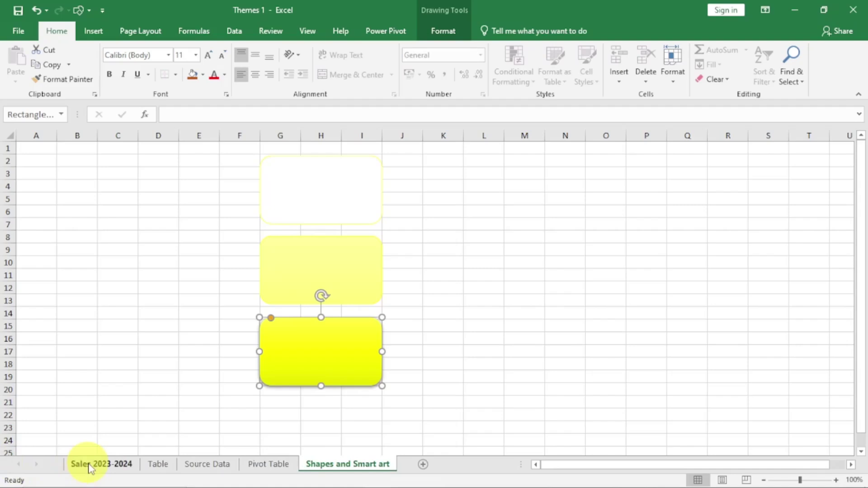
pyautogui.click(91, 466)
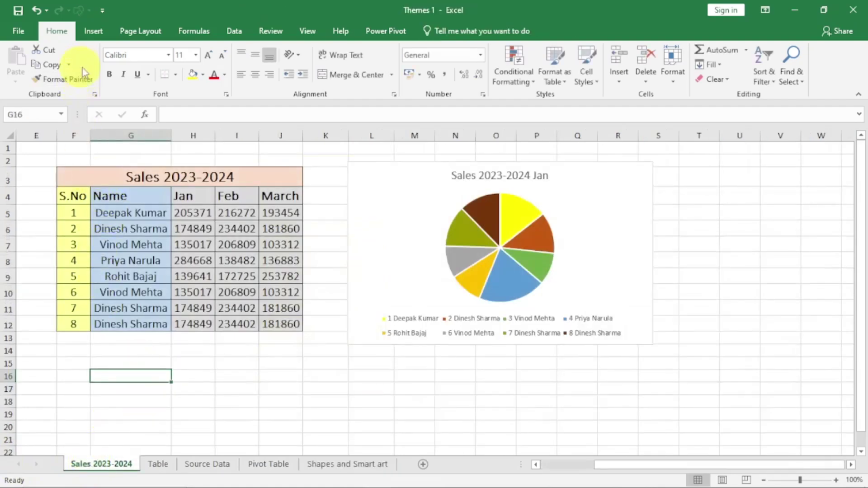
pyautogui.click(140, 32)
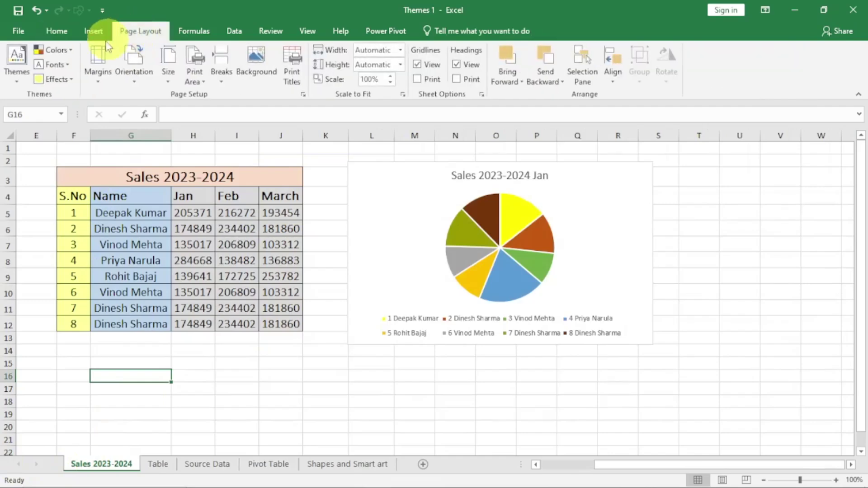
# Step: Check the Custom 1 colour options, then open Customize Fonts to create new theme fonts
pyautogui.click(72, 51)
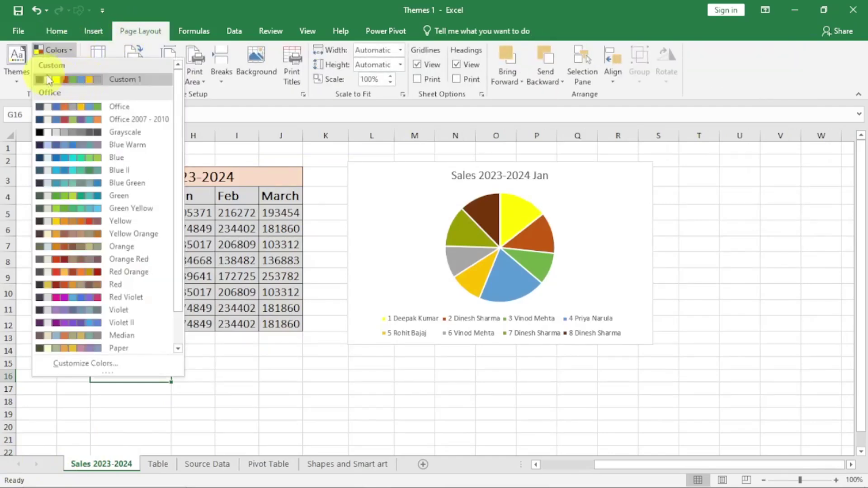
pyautogui.rightClick(140, 85)
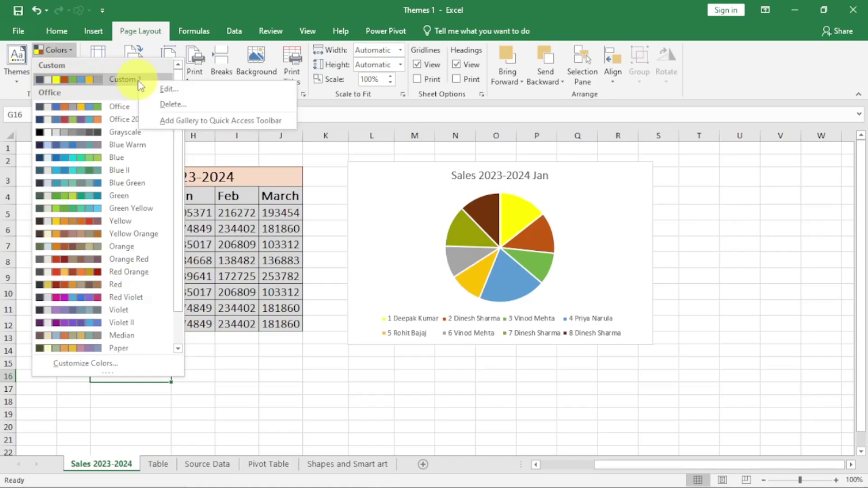
pyautogui.click(304, 398)
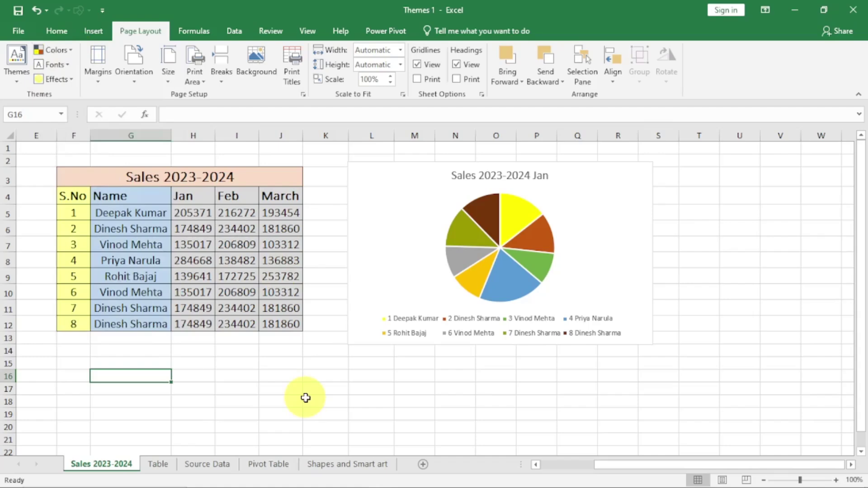
pyautogui.click(68, 66)
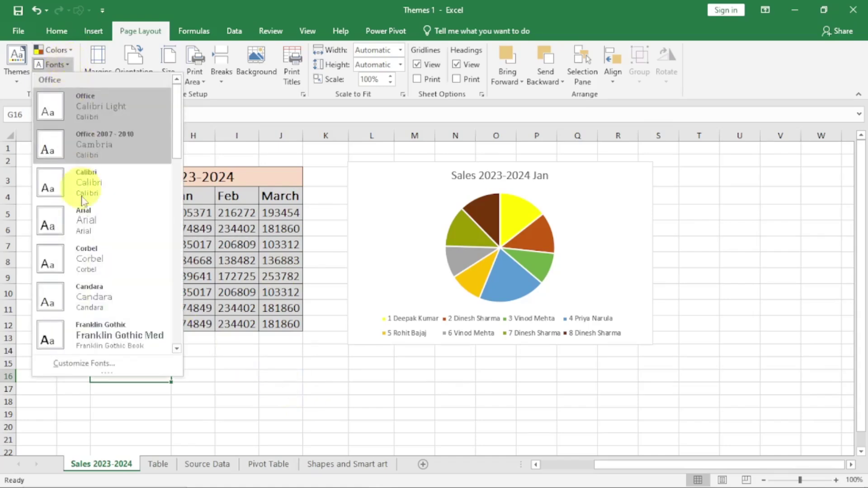
pyautogui.scroll(-5, 94, 281)
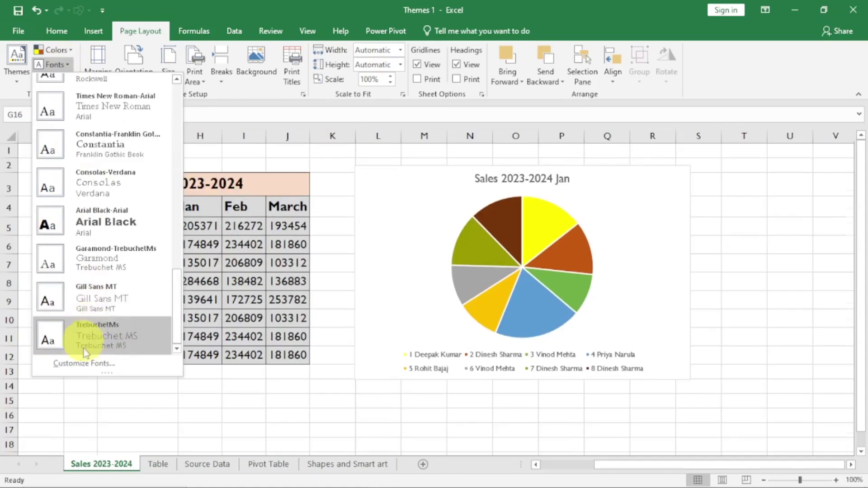
pyautogui.click(84, 364)
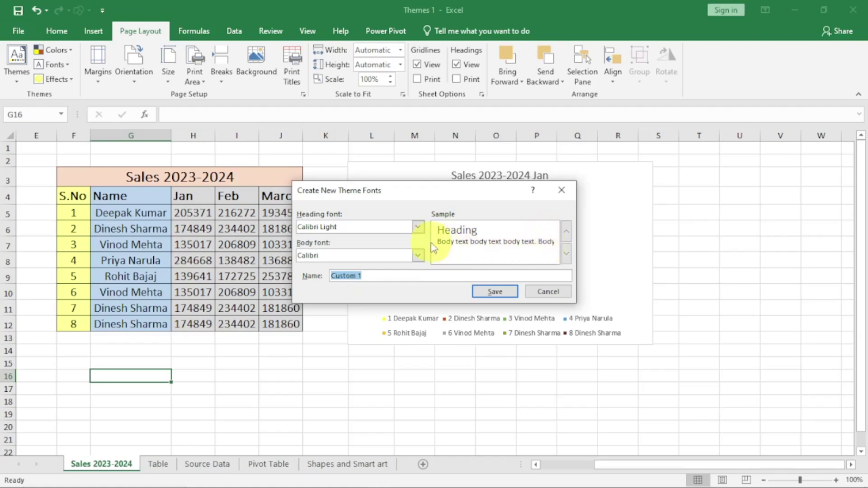
pyautogui.click(418, 227)
# Step: Create theme fonts with Broadway headings and Candara body text, and save them
pyautogui.click(419, 228)
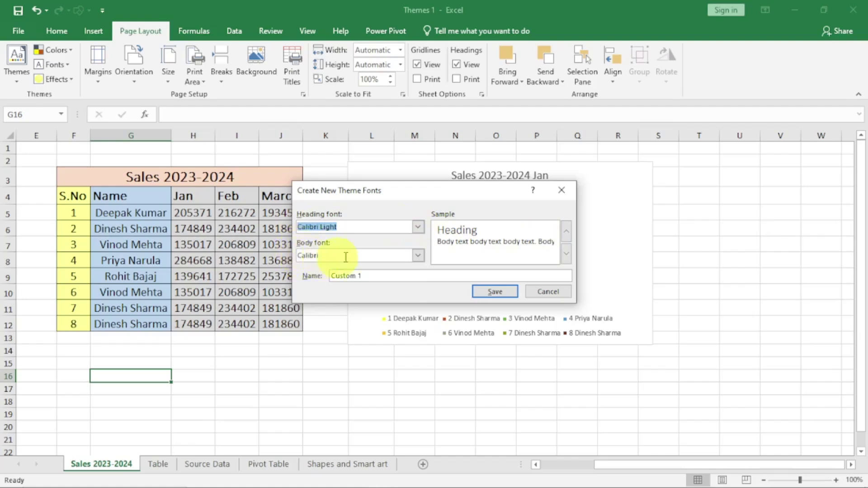
pyautogui.click(418, 227)
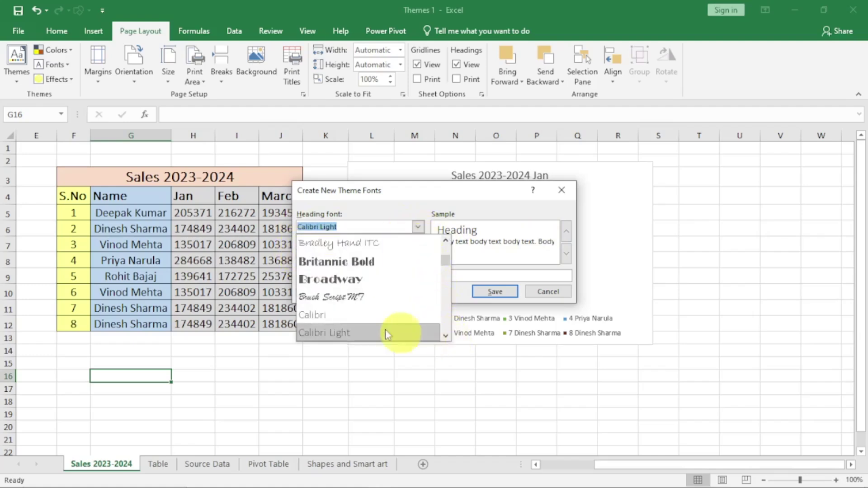
pyautogui.click(340, 279)
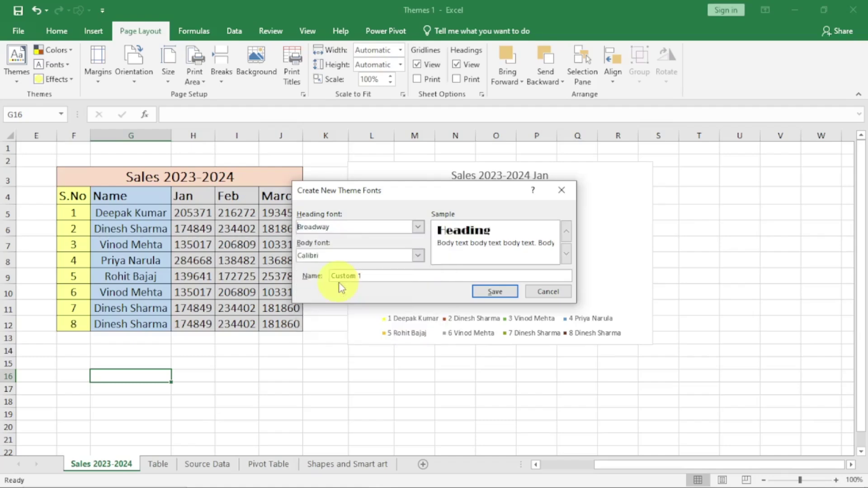
pyautogui.click(417, 255)
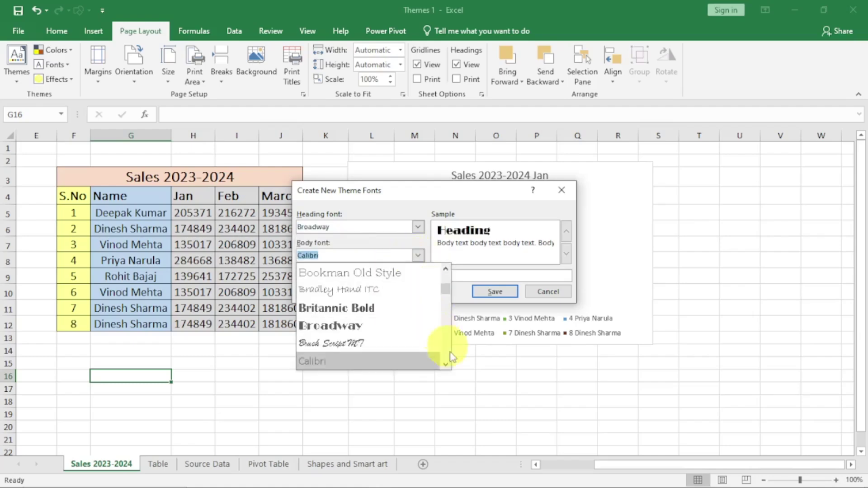
pyautogui.click(445, 365)
pyautogui.click(445, 365)
pyautogui.click(445, 365)
pyautogui.click(446, 365)
pyautogui.click(446, 365)
pyautogui.click(445, 366)
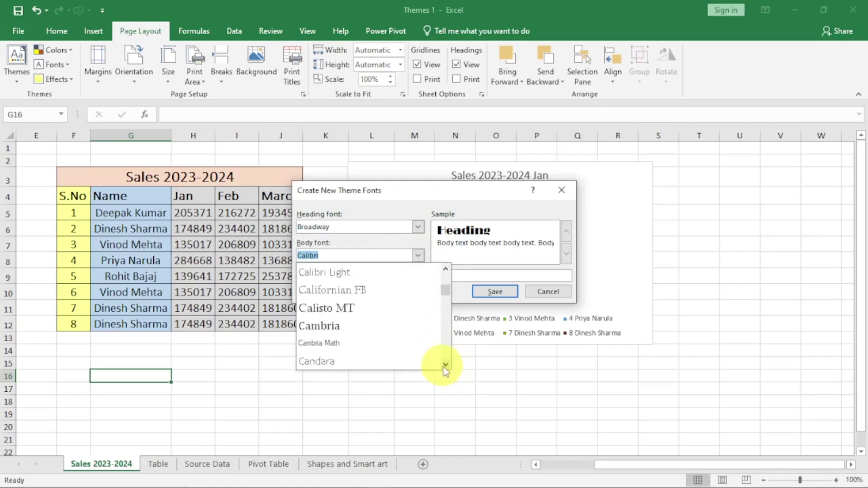
pyautogui.click(342, 364)
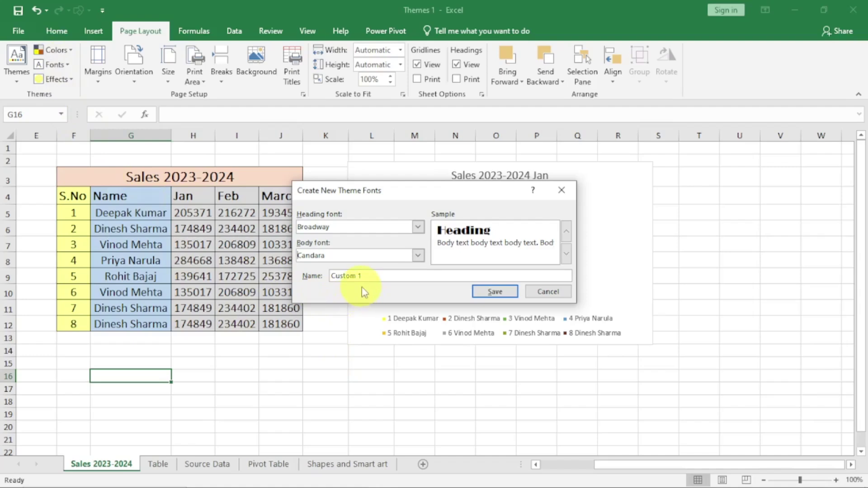
pyautogui.click(496, 291)
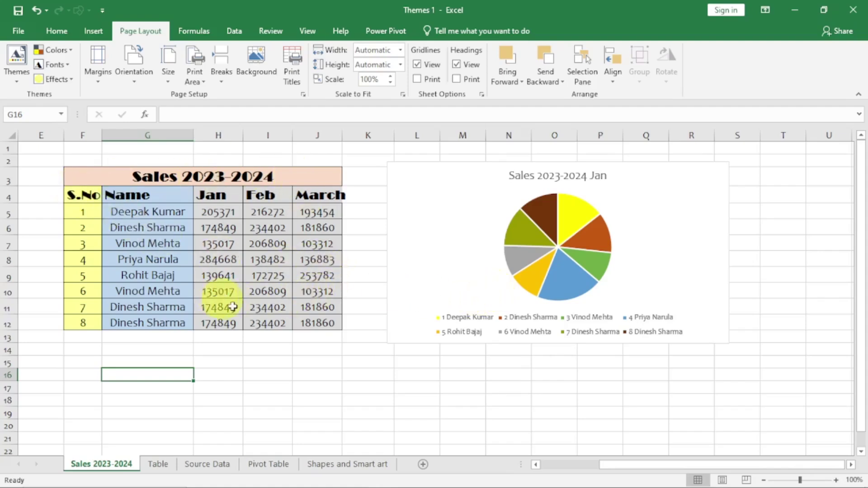
# Step: On the Shapes and Smart art sheet, apply the Glossy theme effect
pyautogui.click(335, 465)
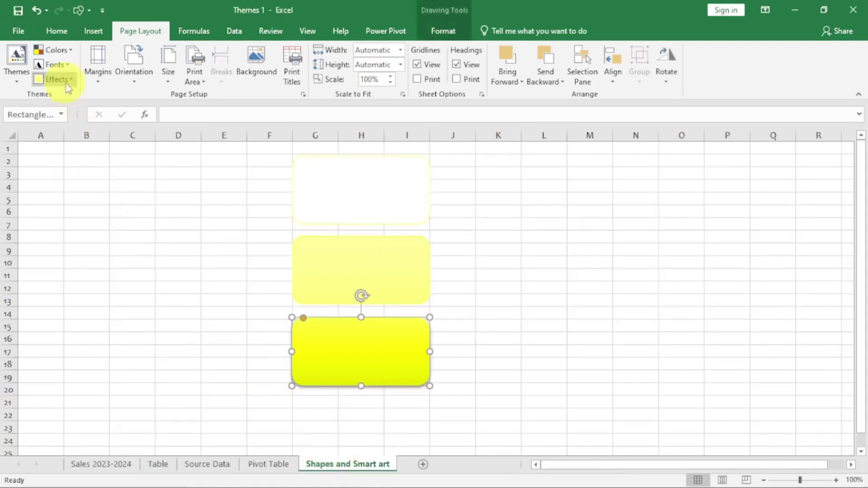
pyautogui.click(231, 235)
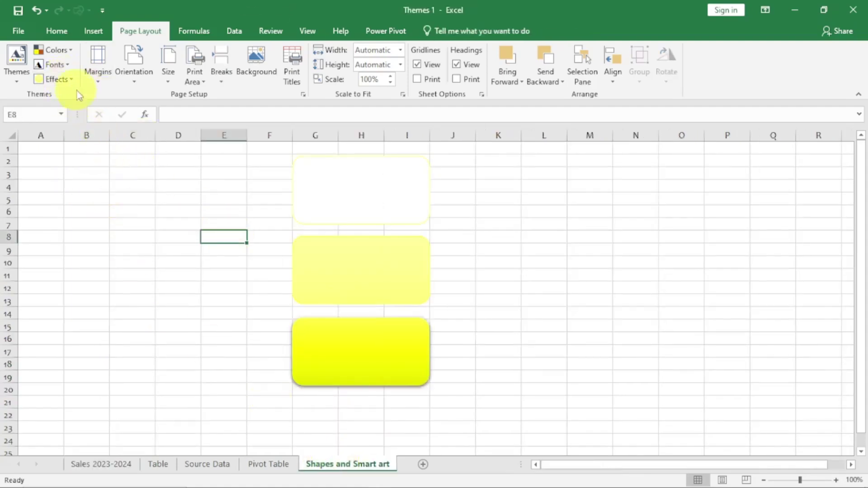
pyautogui.click(73, 81)
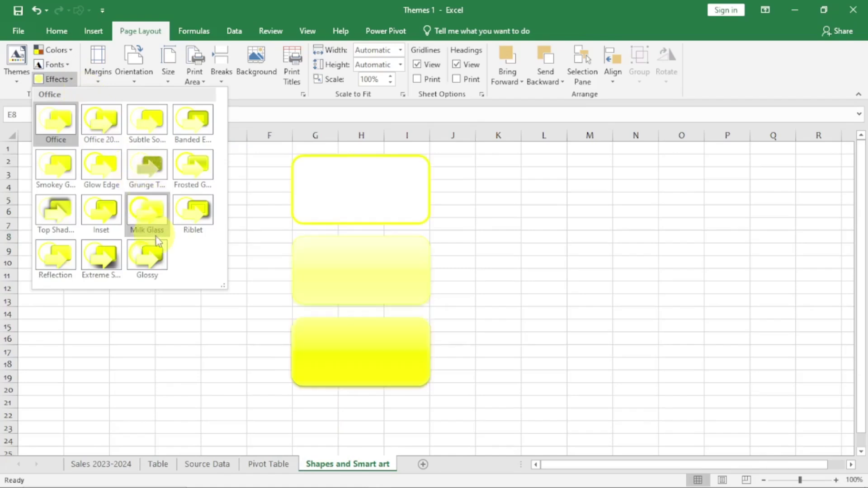
pyautogui.click(154, 259)
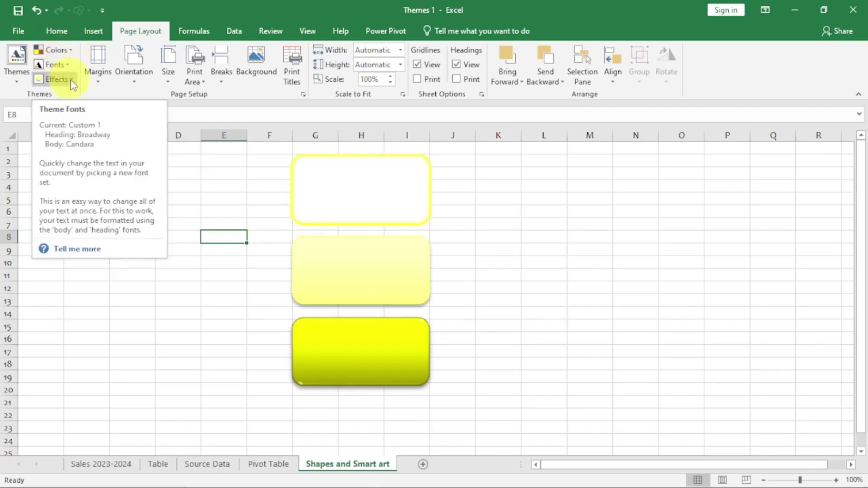
# Step: Browse the theme colour and effect lists without changing anything
pyautogui.click(70, 52)
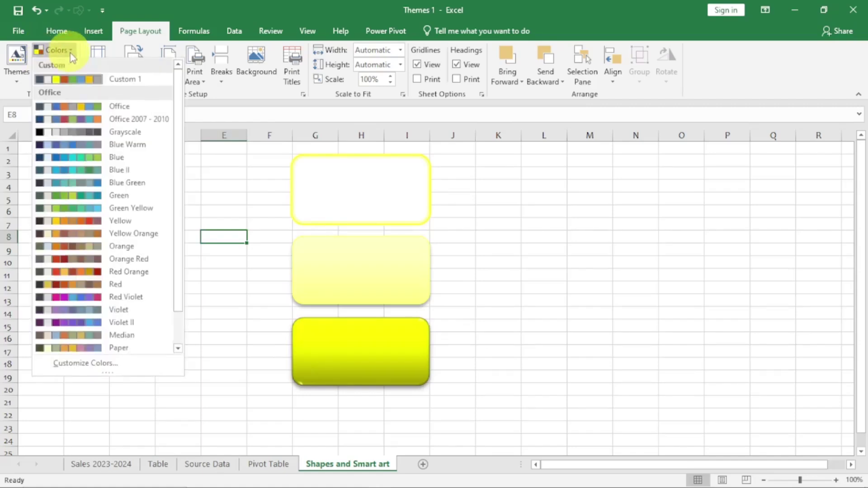
pyautogui.click(233, 219)
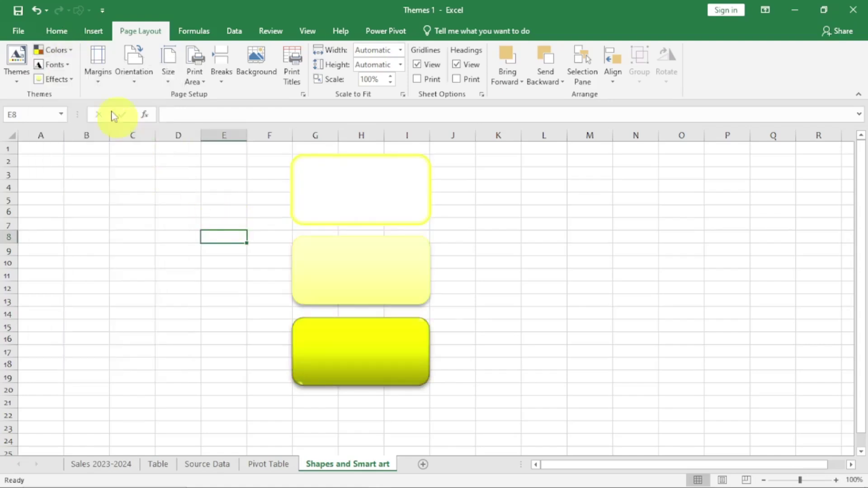
pyautogui.click(72, 84)
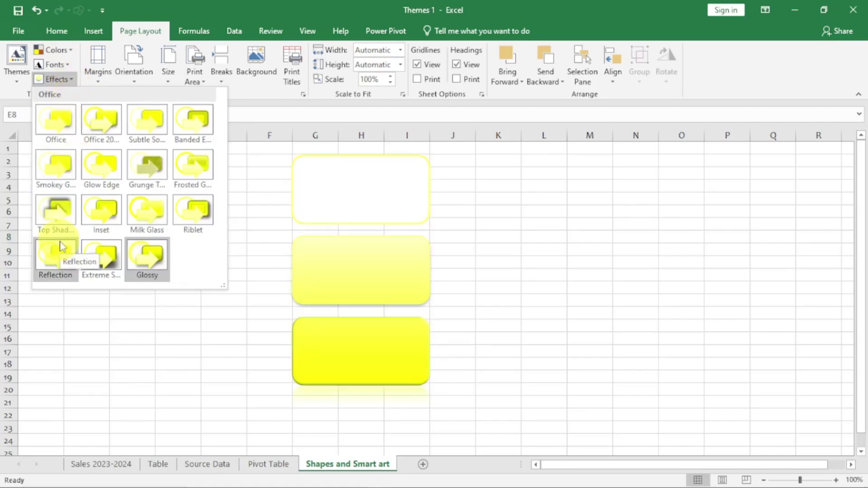
pyautogui.click(166, 341)
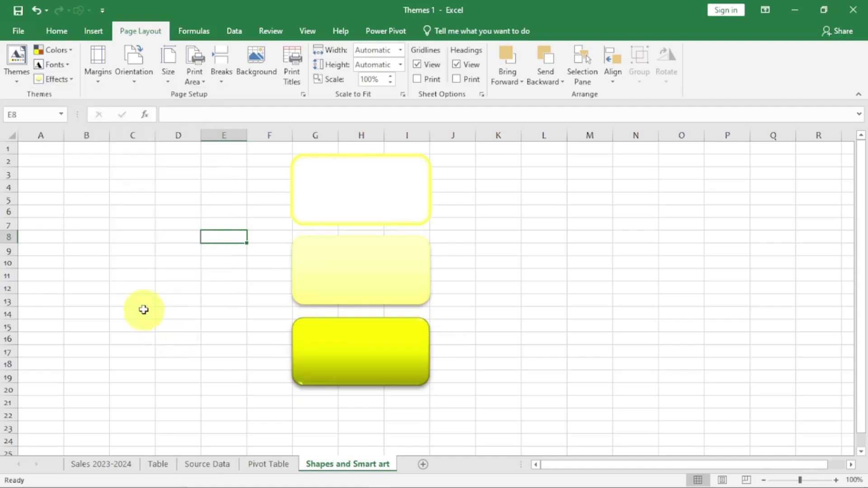
pyautogui.click(23, 84)
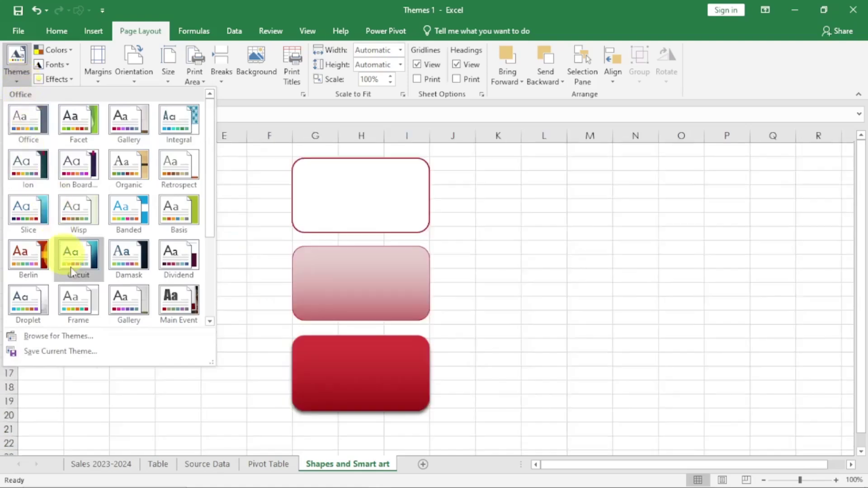
# Step: Save the current custom theme to a file named Theme1
pyautogui.click(82, 357)
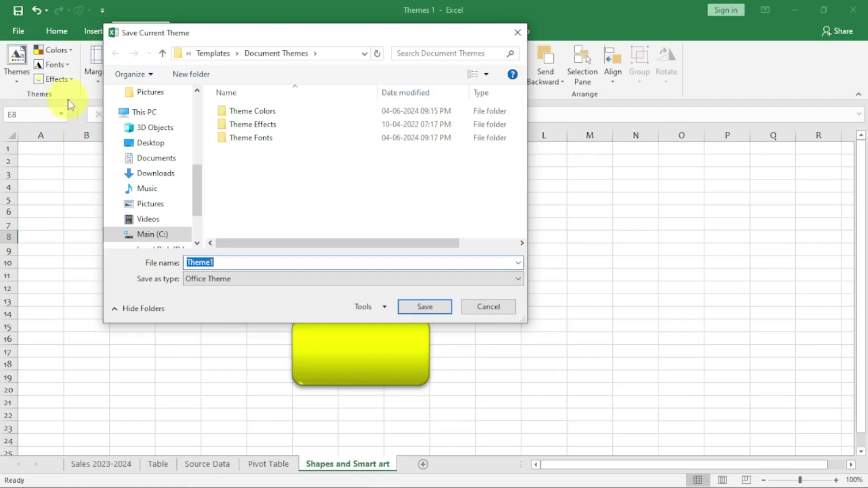
pyautogui.click(425, 307)
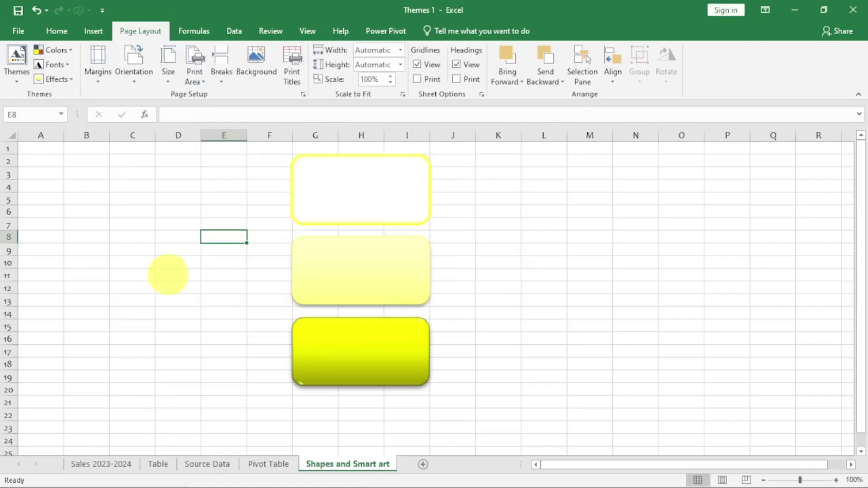
# Step: On Sales 2023-2024, try the Organic theme, then reapply the custom Theme1
pyautogui.click(104, 465)
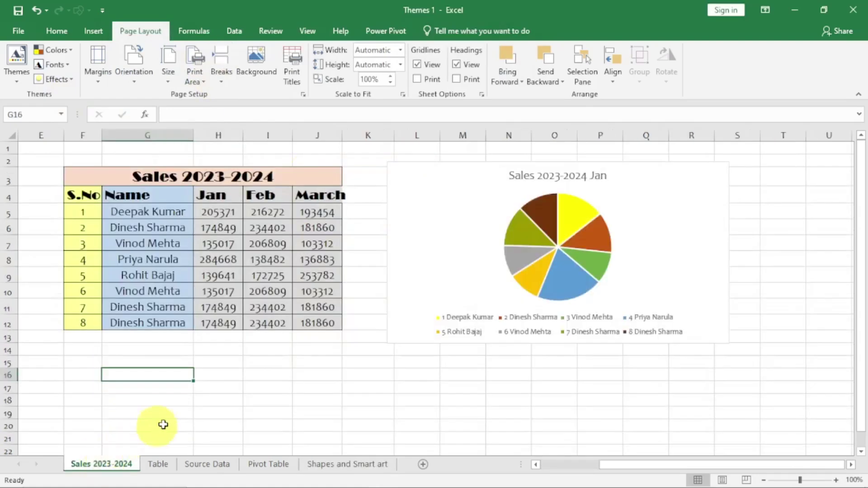
pyautogui.click(16, 73)
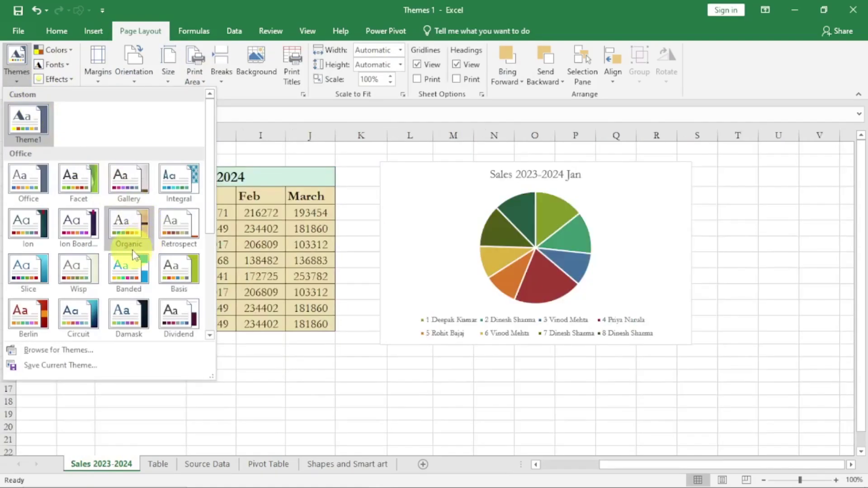
pyautogui.click(136, 233)
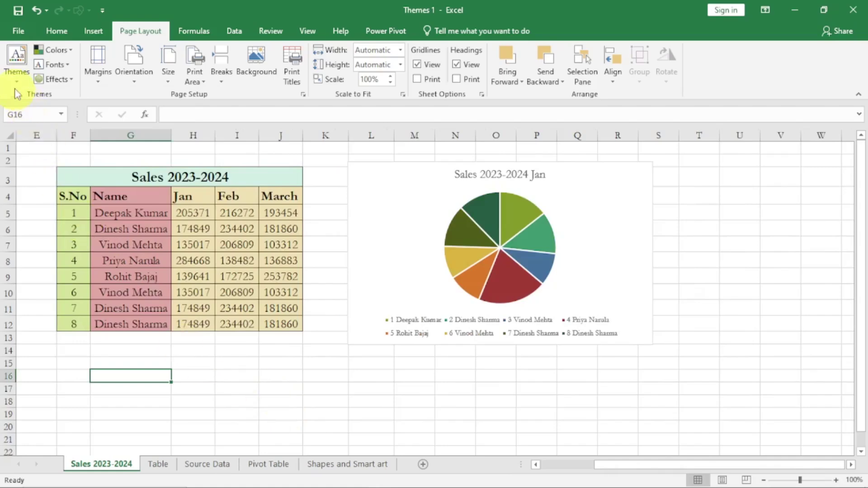
pyautogui.click(16, 75)
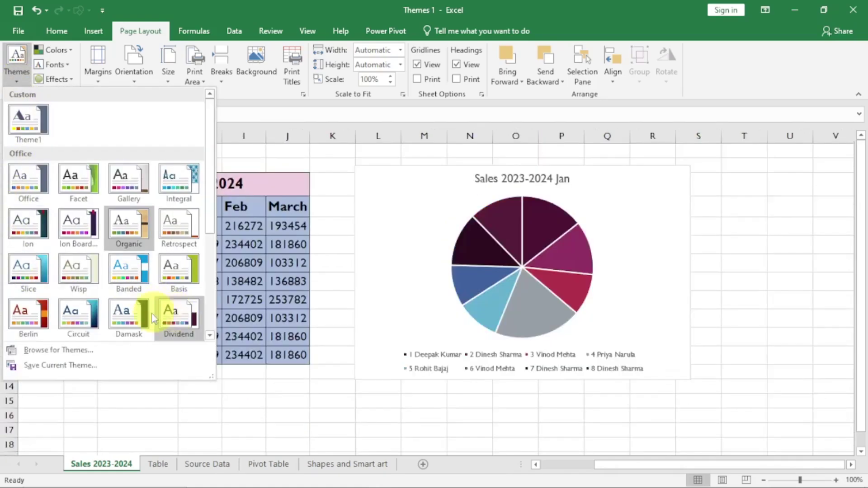
pyautogui.click(32, 127)
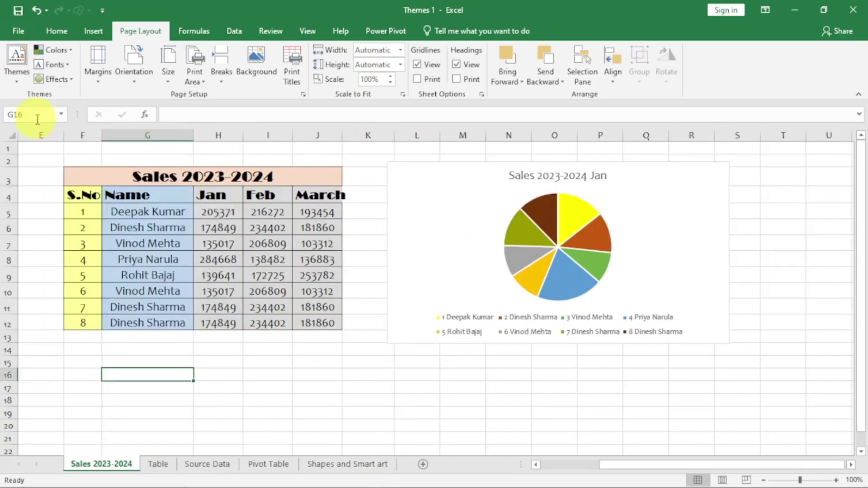
# Step: Review Theme1 across the Table, Source Data, Pivot Table and Shapes sheets, returning to Sales 2023-2024
pyautogui.click(157, 464)
pyautogui.click(206, 464)
pyautogui.click(249, 466)
pyautogui.click(346, 465)
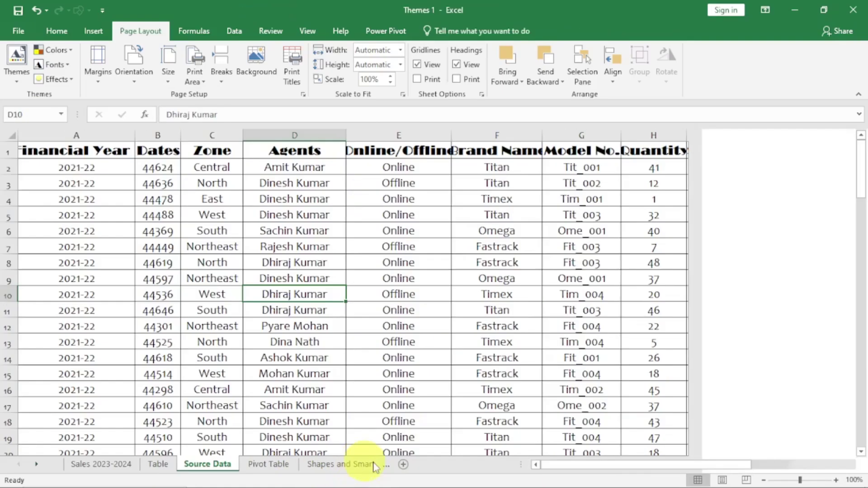
pyautogui.click(347, 465)
pyautogui.click(270, 464)
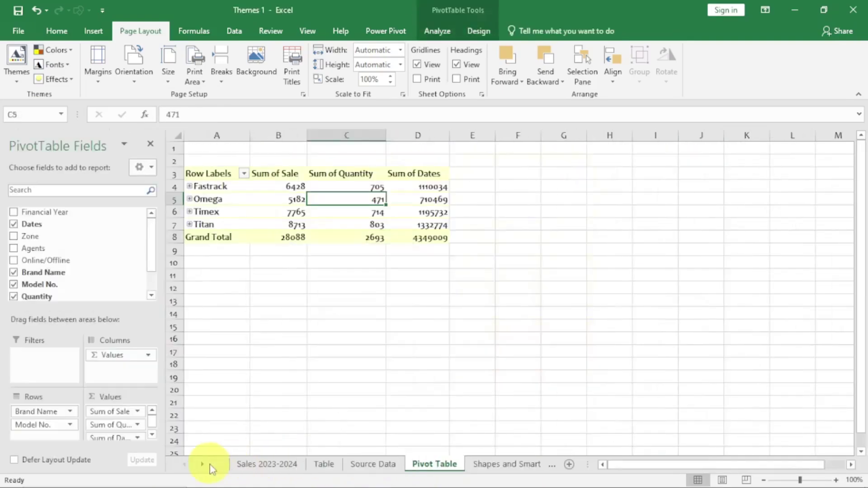
pyautogui.click(259, 466)
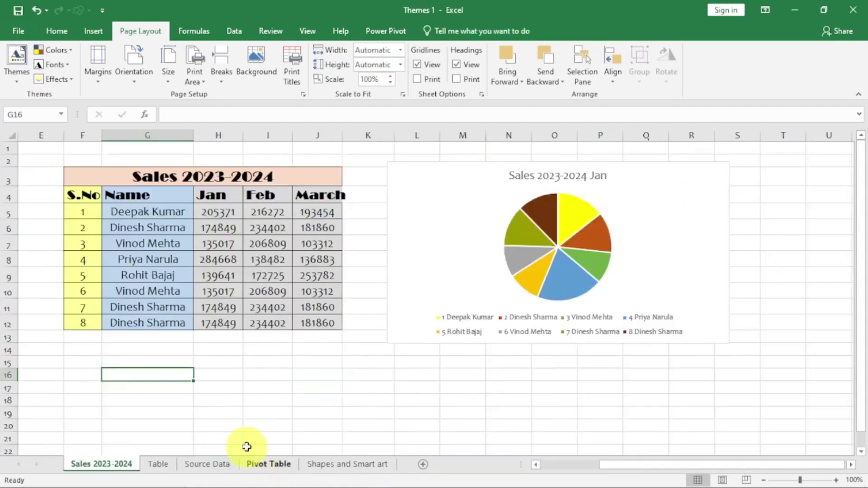
# Step: Widen columns F and J slightly so the March values fit
pyautogui.click(97, 226)
pyautogui.moveTo(102, 136); pyautogui.dragTo(105, 135)
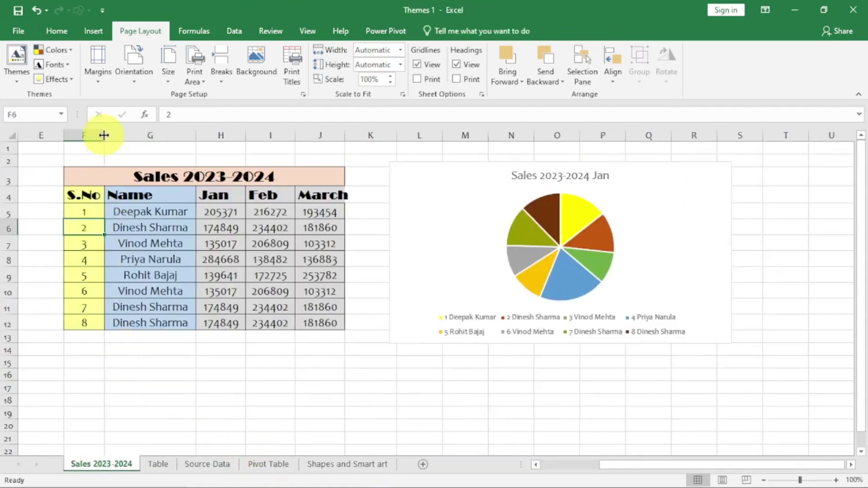
pyautogui.moveTo(345, 135); pyautogui.dragTo(353, 135)
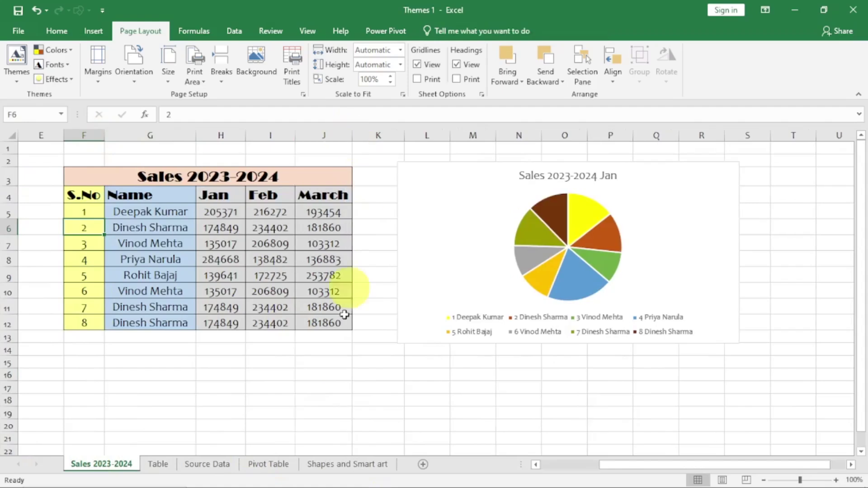
pyautogui.click(275, 390)
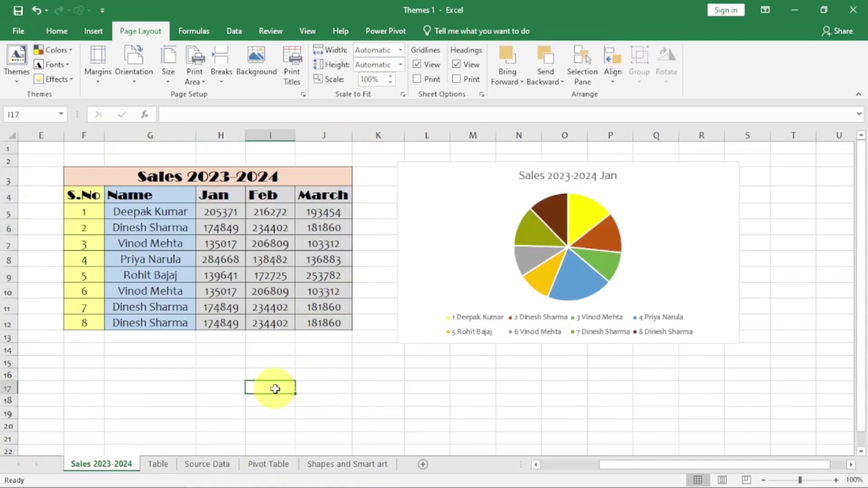